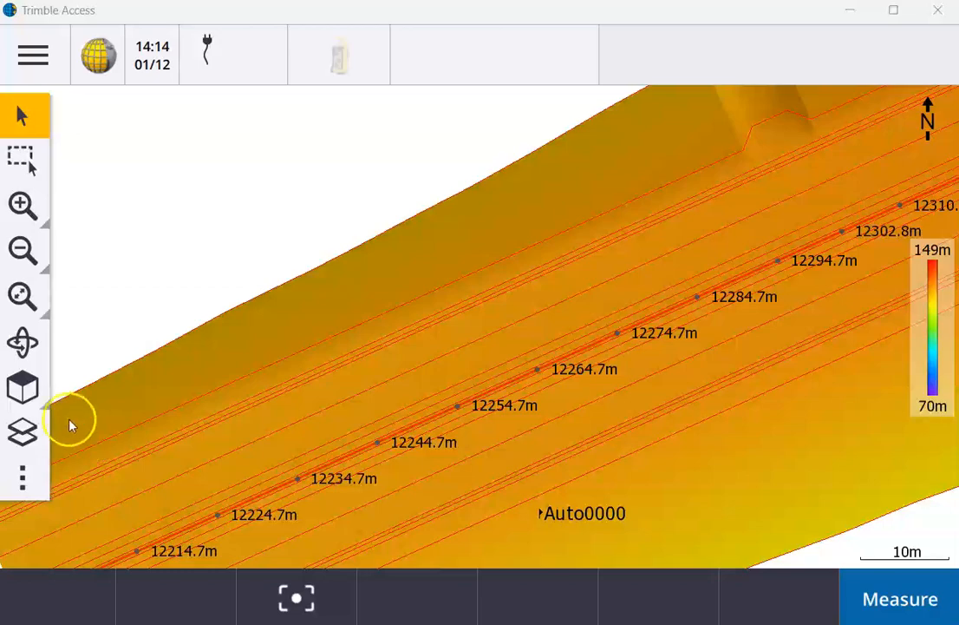
Check the coordinate system in the Costain job's properties, accept the properties and open the job.
{"action": "left_click", "coordinate": [40, 59]}
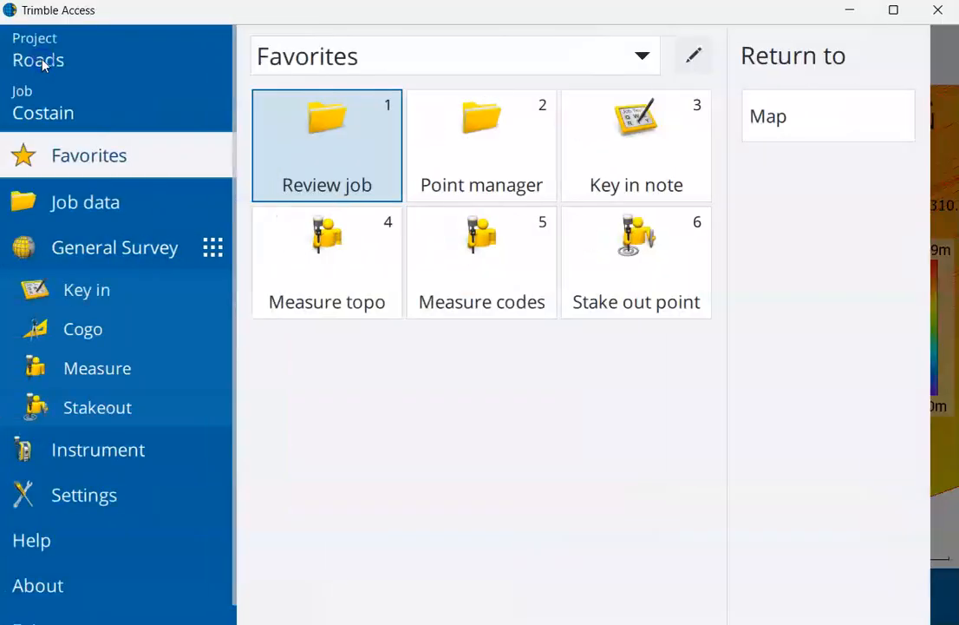
{"action": "left_click", "coordinate": [72, 104]}
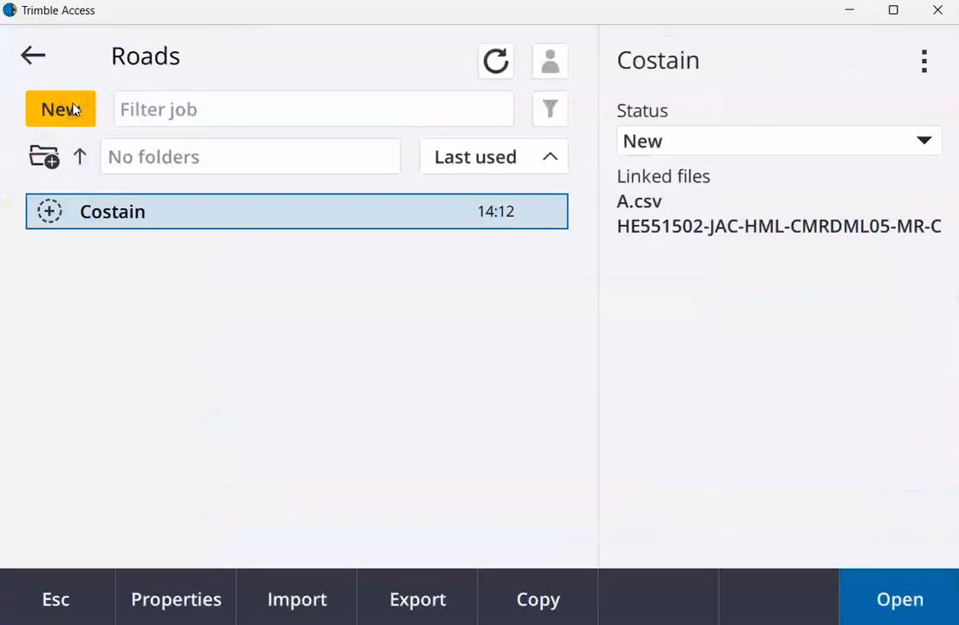
{"action": "left_click", "coordinate": [195, 603]}
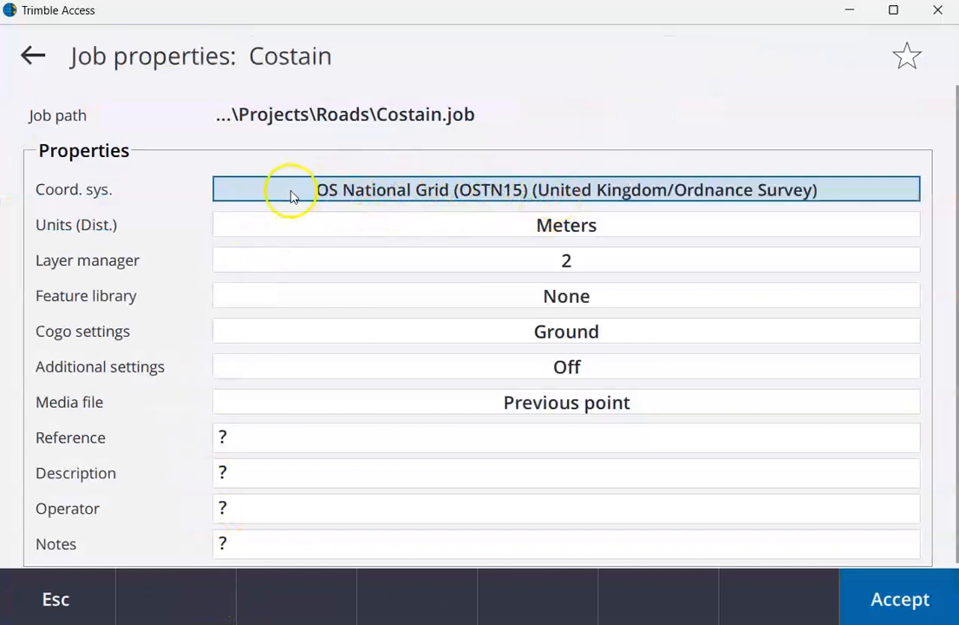
{"action": "left_click", "coordinate": [544, 195]}
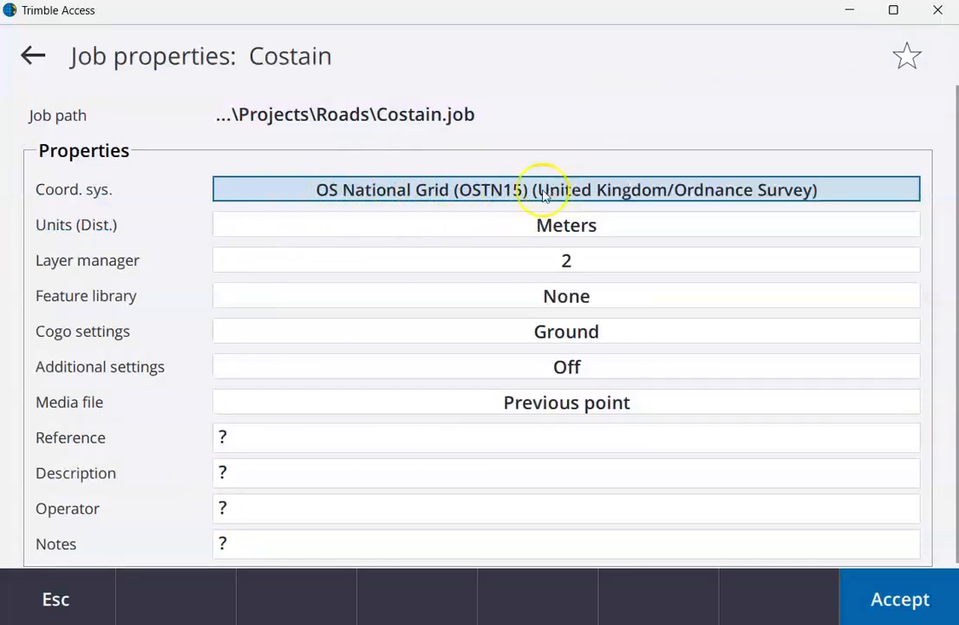
{"action": "left_click", "coordinate": [909, 606]}
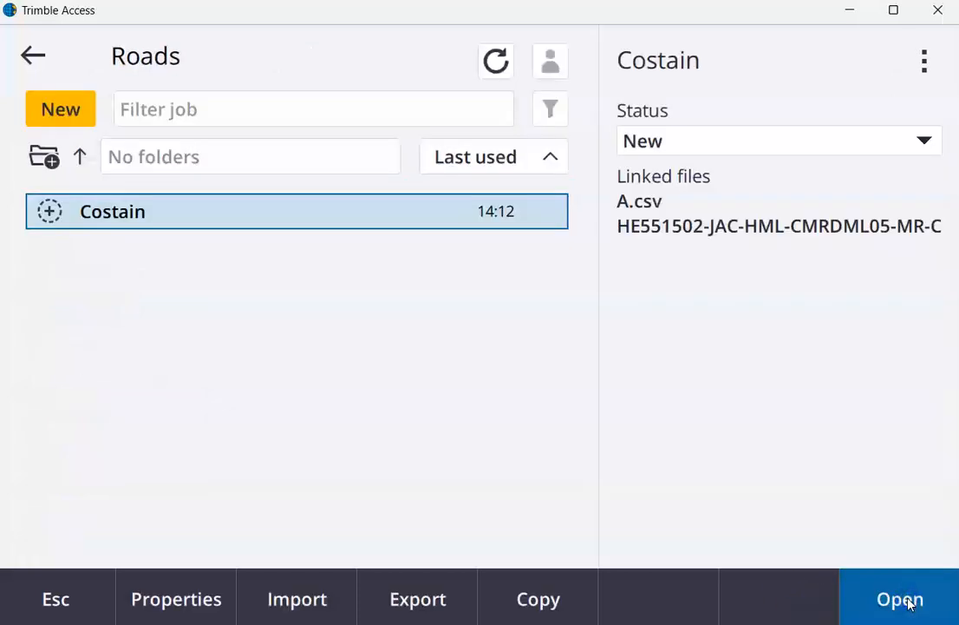
{"action": "left_click", "coordinate": [909, 606]}
{"action": "left_click", "coordinate": [435, 334]}
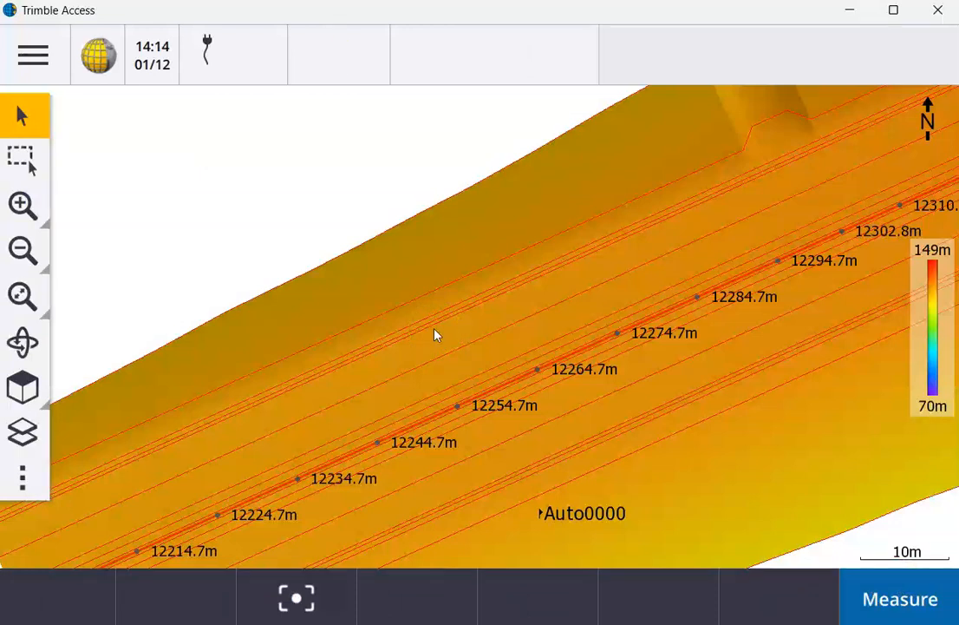
{"action": "left_click", "coordinate": [420, 334]}
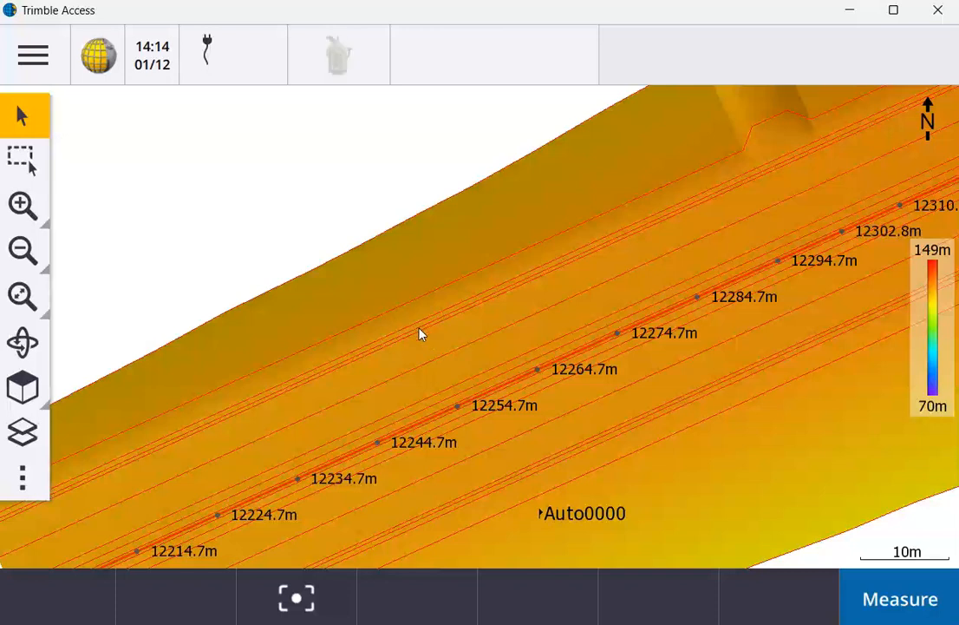
{"action": "left_click", "coordinate": [408, 338]}
Open the GNSS Emulator from the support options of the About information.
{"action": "left_click", "coordinate": [35, 59]}
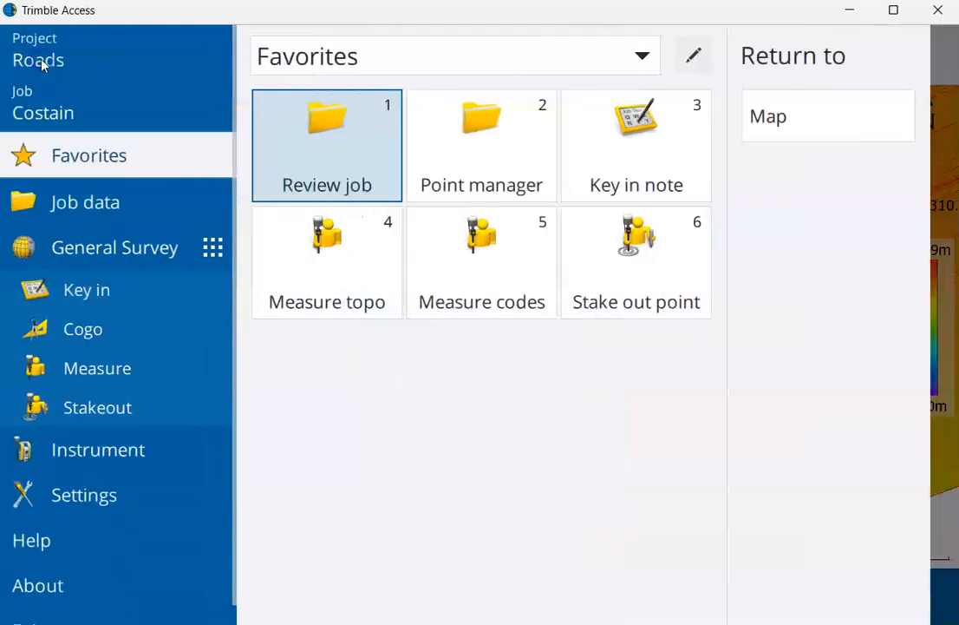
{"action": "left_click", "coordinate": [86, 598]}
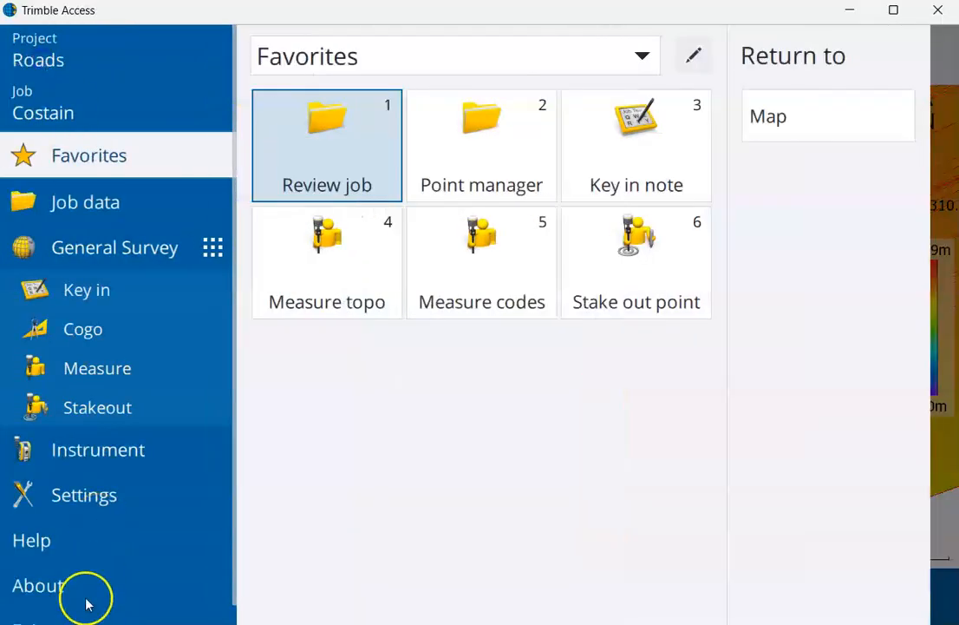
{"action": "left_click", "coordinate": [179, 601]}
{"action": "left_click", "coordinate": [289, 604]}
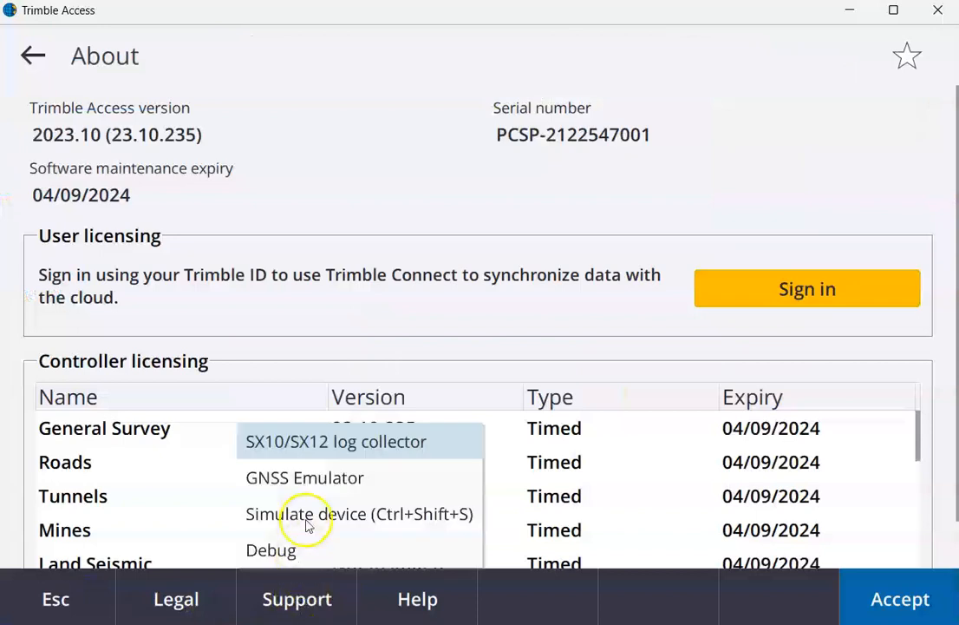
{"action": "left_click", "coordinate": [341, 482]}
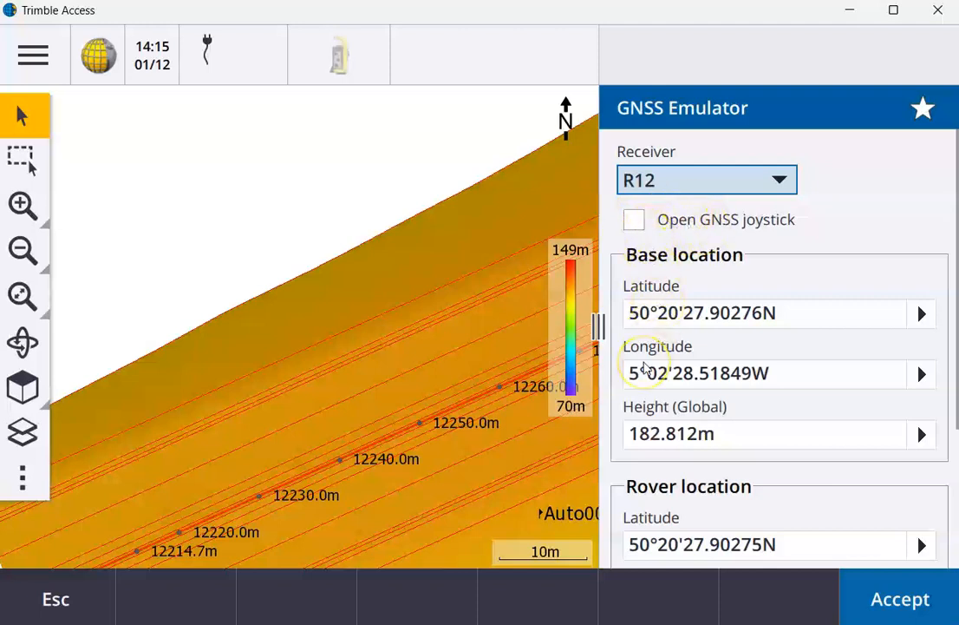
Set the emulator's rover latitude to 50°20'27.90279N, keeping it slightly different from the base latitude.
{"action": "scroll", "coordinate": [647, 369], "scroll_direction": "down", "scroll_amount": 1}
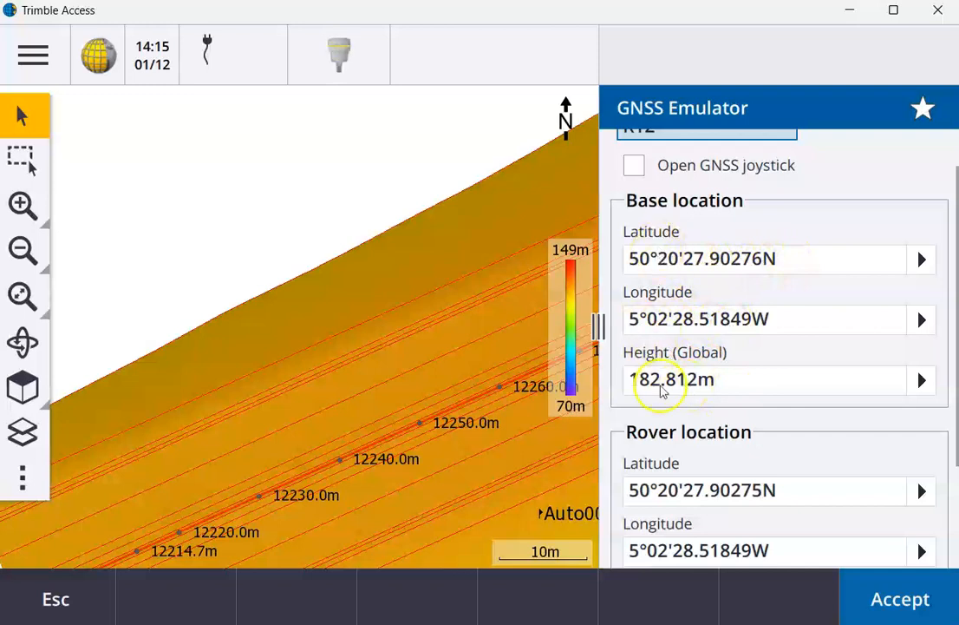
{"action": "scroll", "coordinate": [694, 395], "scroll_direction": "down", "scroll_amount": 2}
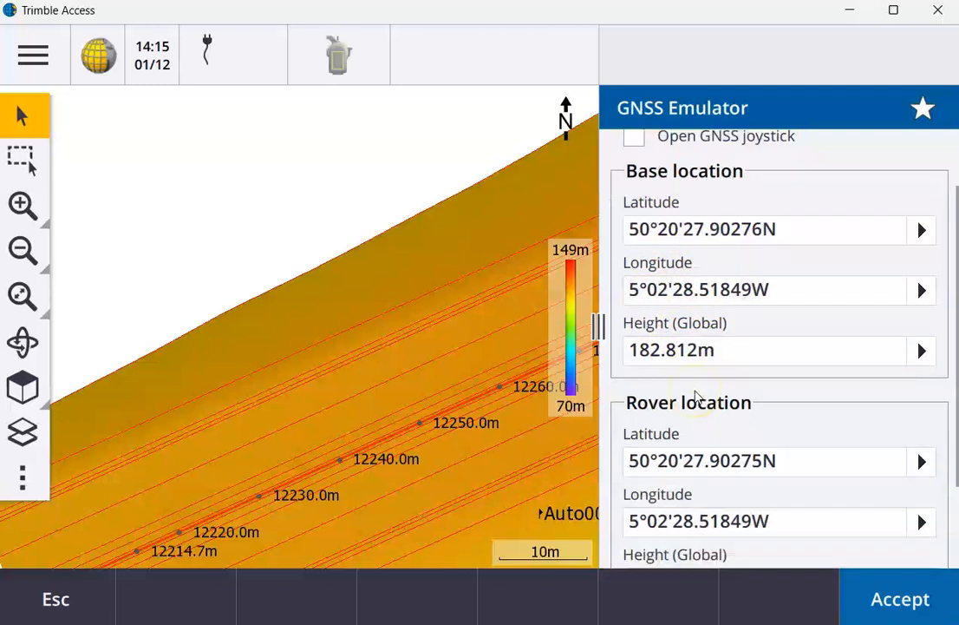
{"action": "scroll", "coordinate": [705, 436], "scroll_direction": "down", "scroll_amount": 2}
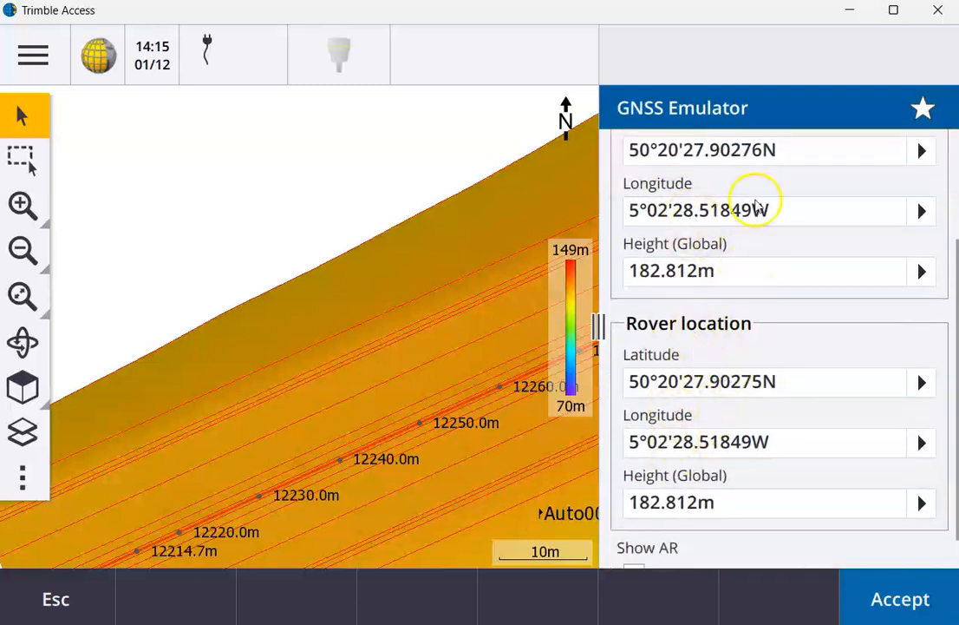
{"action": "left_click", "coordinate": [750, 446]}
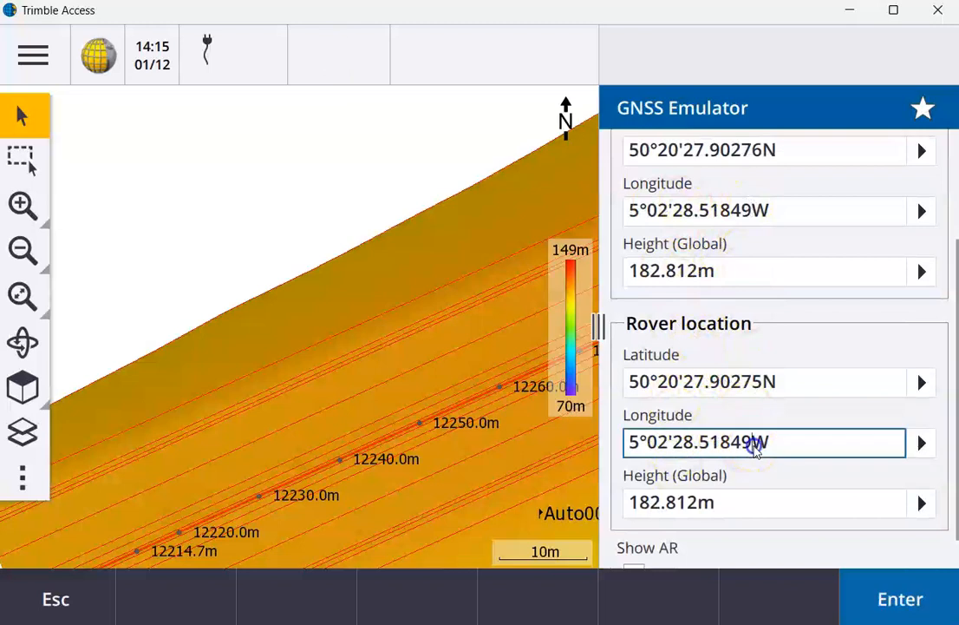
{"action": "left_click", "coordinate": [761, 384]}
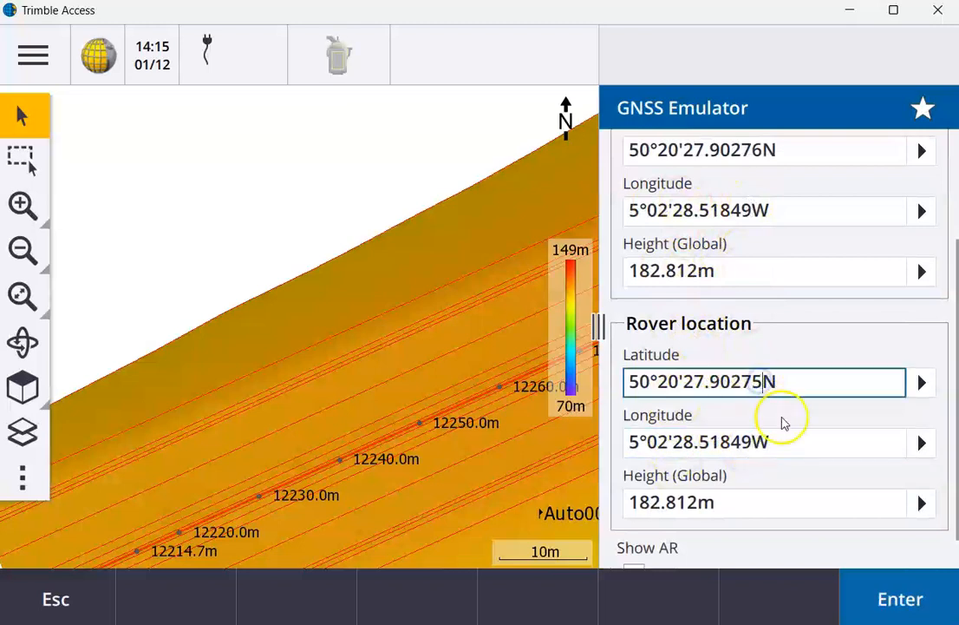
{"action": "key", "text": "BackSpace"}
{"action": "type", "text": "9"}
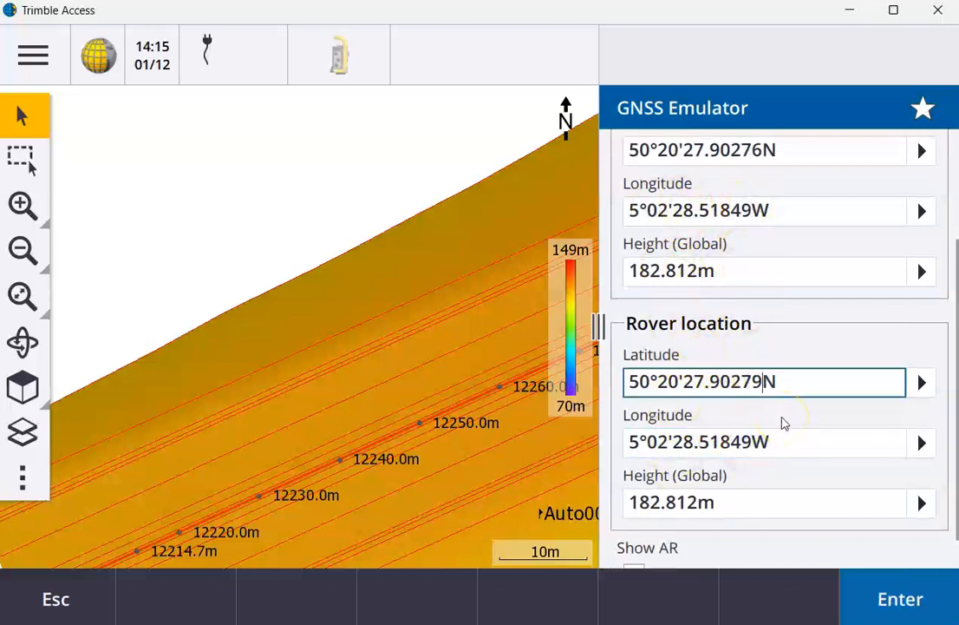
{"action": "left_click", "coordinate": [746, 453]}
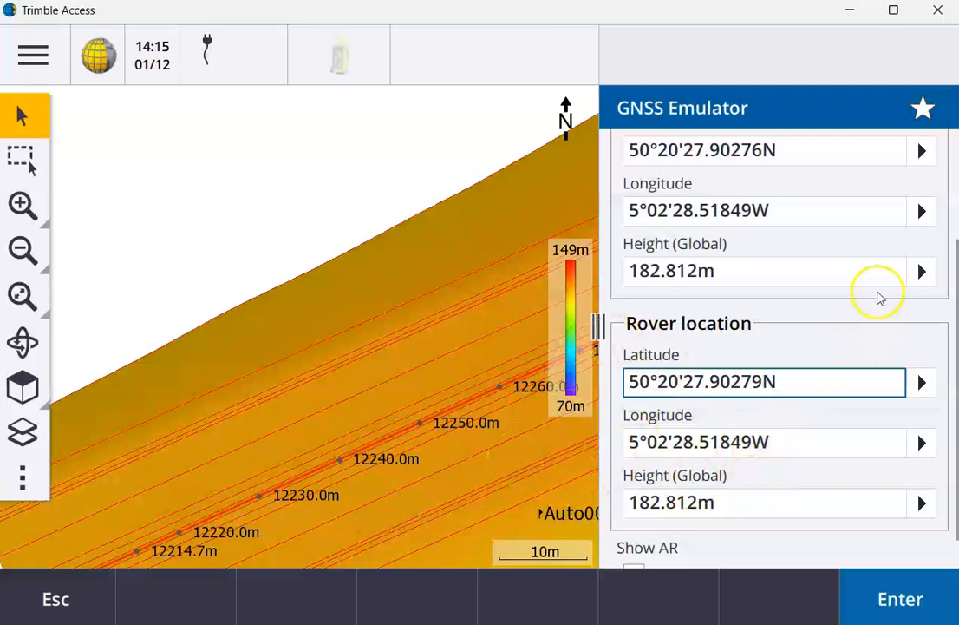
{"action": "left_click", "coordinate": [889, 609]}
Start the emulated R12 receiver with these settings and minimise the emulator's console window.
{"action": "left_click", "coordinate": [870, 593]}
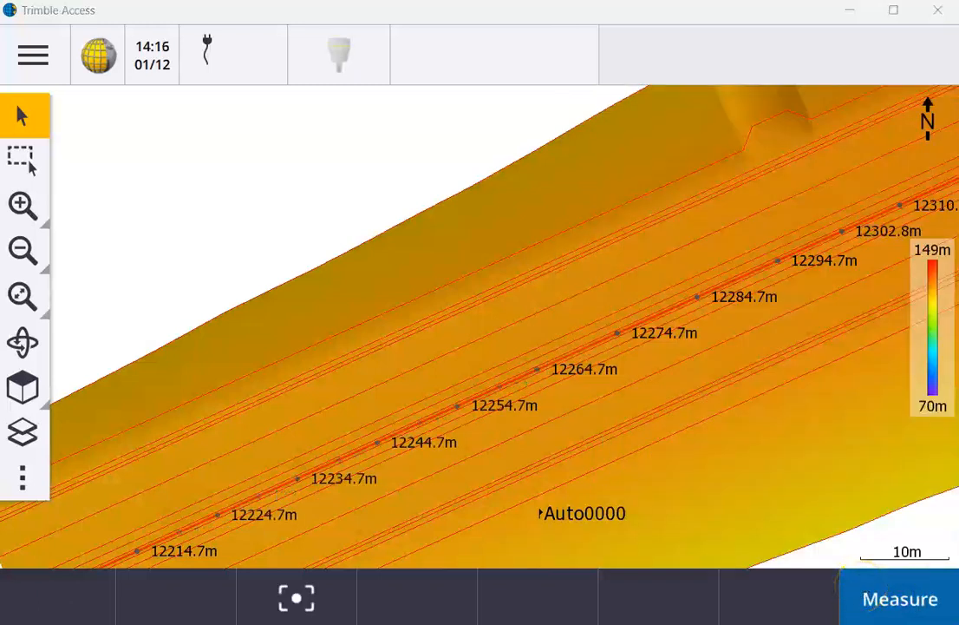
{"action": "left_click_drag", "start_coordinate": [958, 14], "coordinate": [622, 102]}
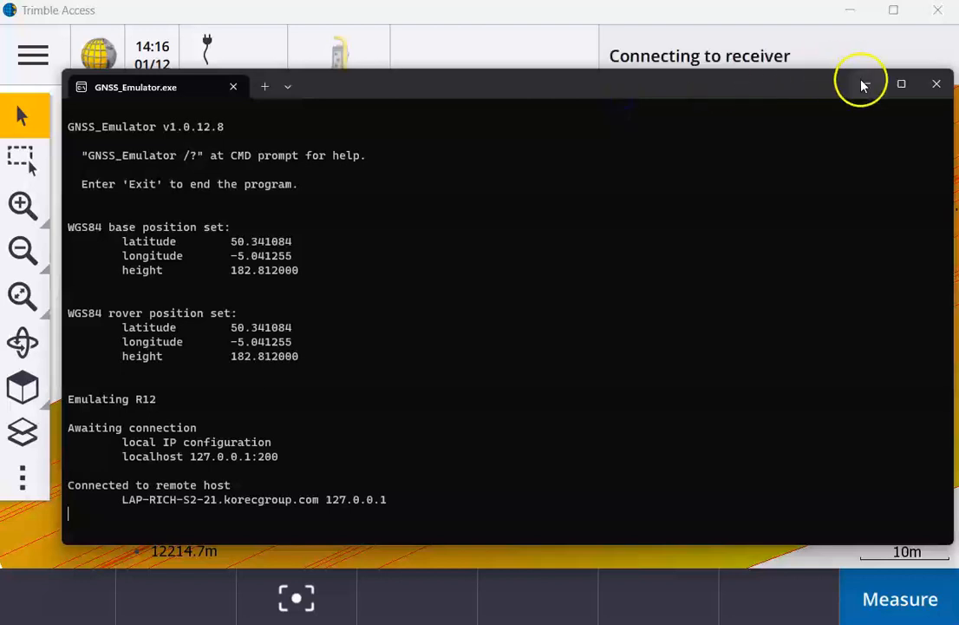
{"action": "left_click", "coordinate": [865, 84]}
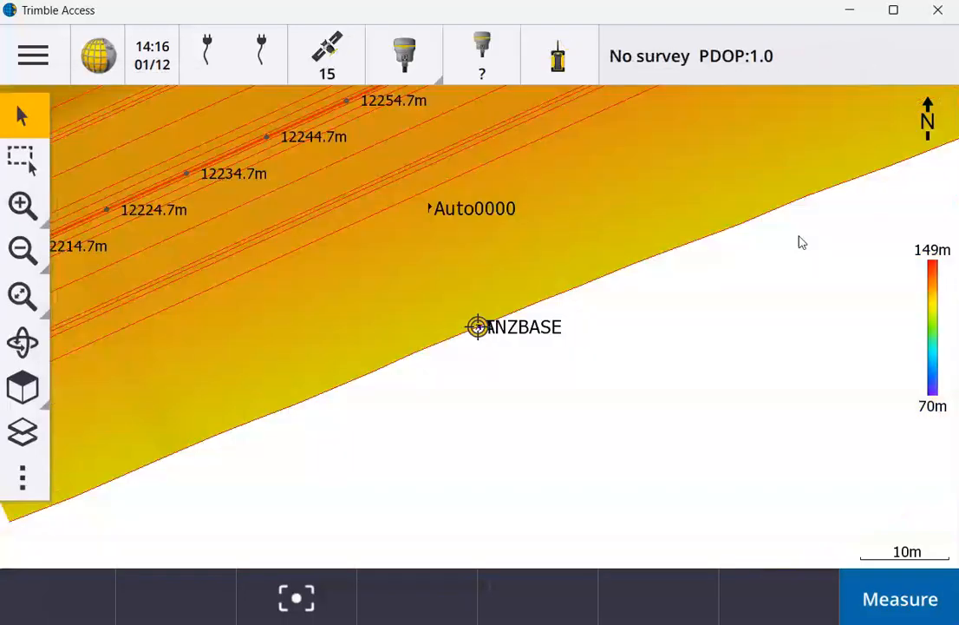
{"action": "left_click", "coordinate": [698, 293]}
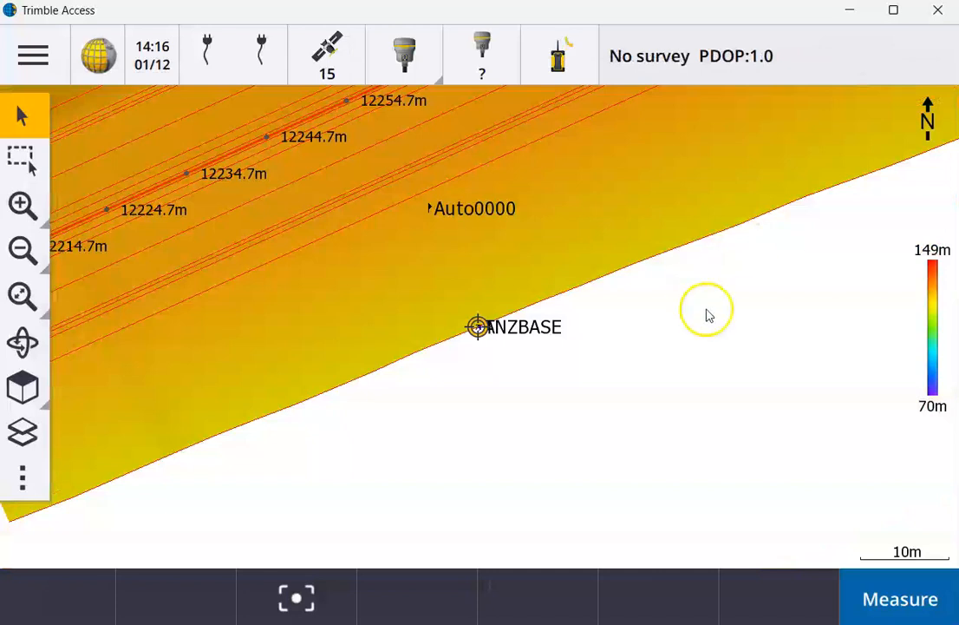
{"action": "left_click", "coordinate": [339, 225]}
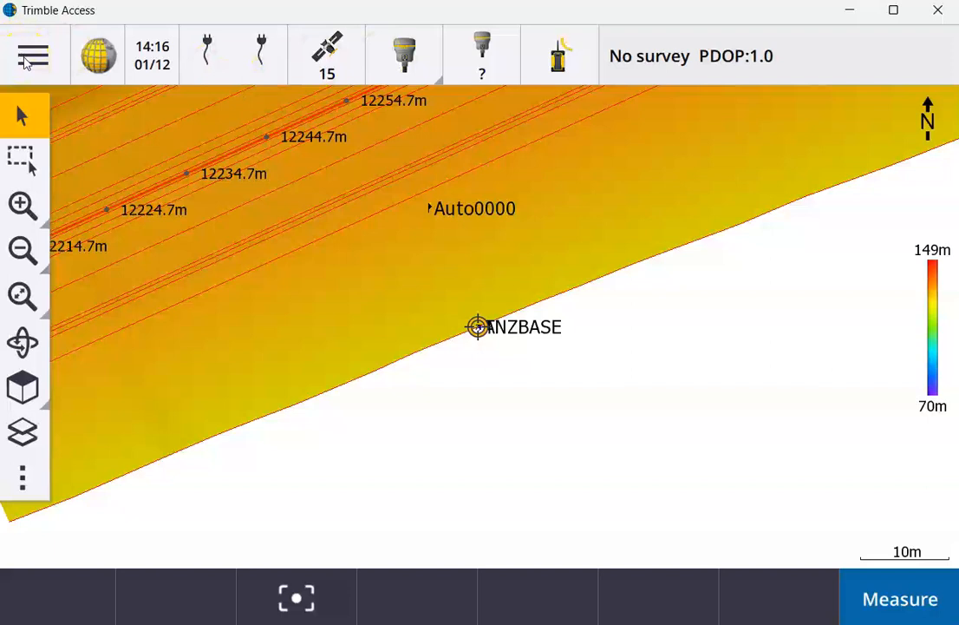
Start an RTK survey for measuring points, using the base station with index 13.
{"action": "left_click", "coordinate": [33, 57]}
{"action": "left_click", "coordinate": [41, 58]}
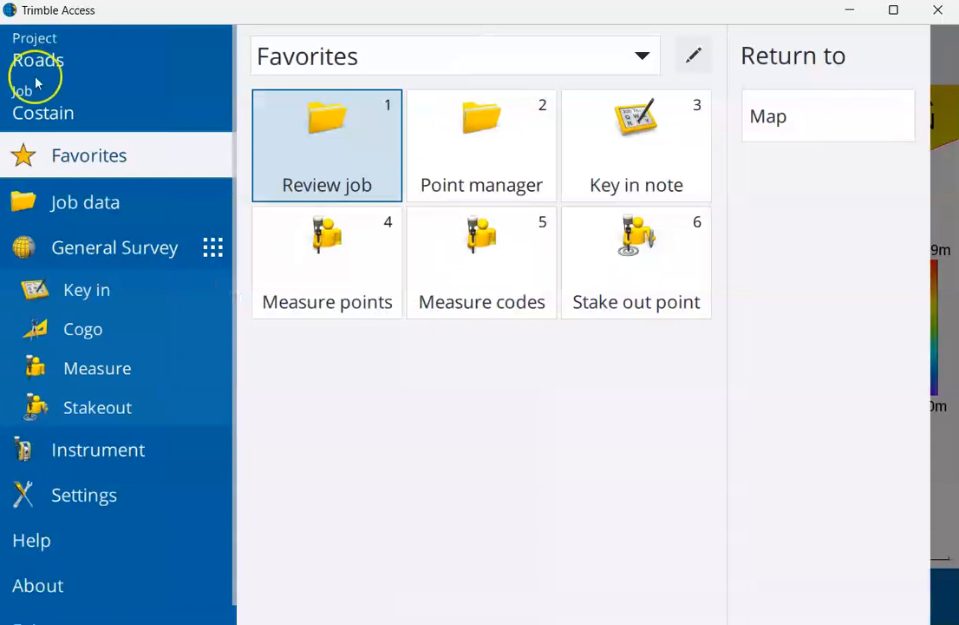
{"action": "left_click", "coordinate": [105, 371]}
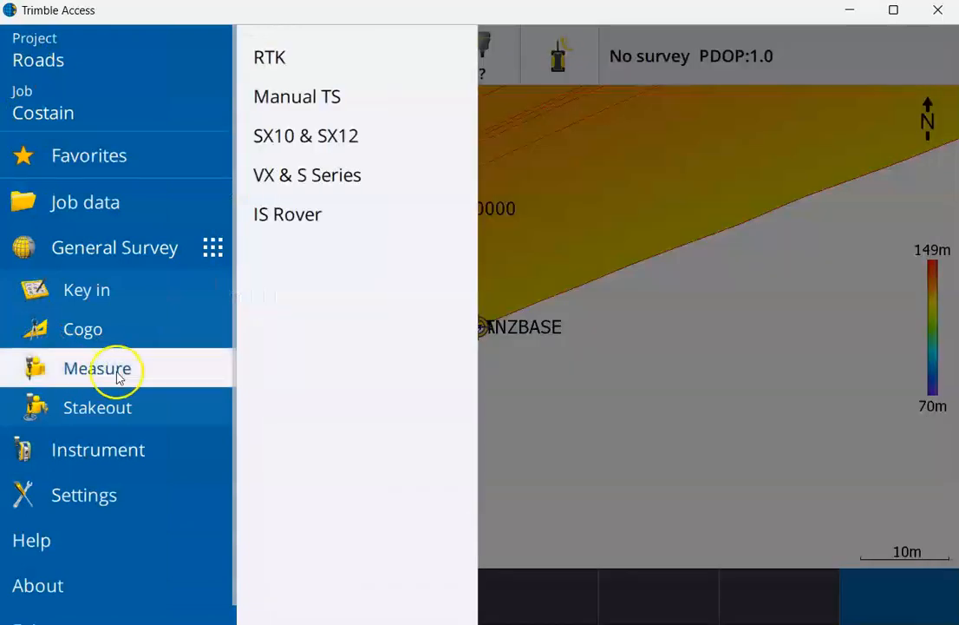
{"action": "left_click", "coordinate": [284, 59]}
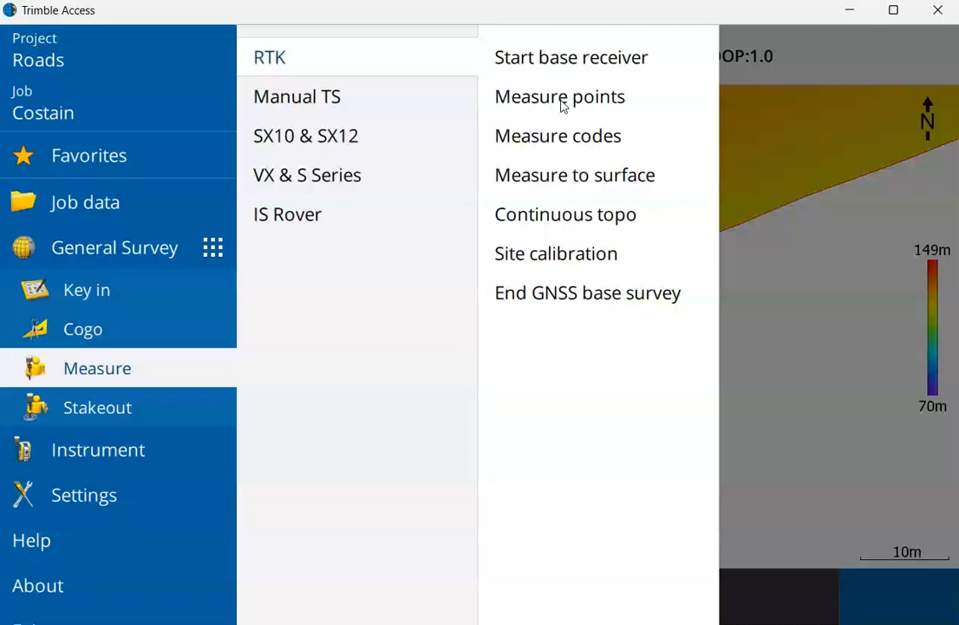
{"action": "left_click", "coordinate": [562, 101]}
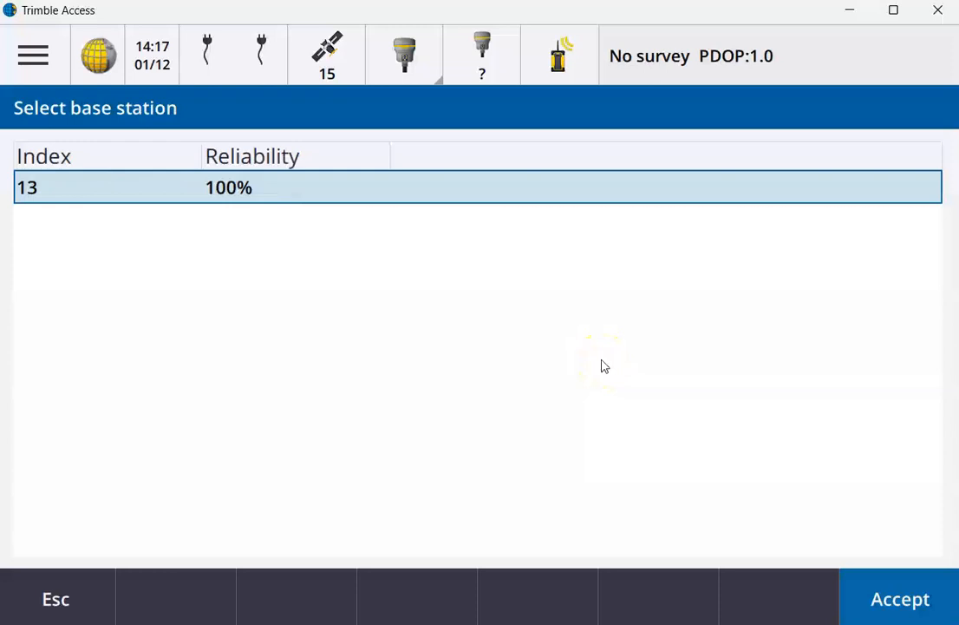
{"action": "left_click", "coordinate": [909, 599]}
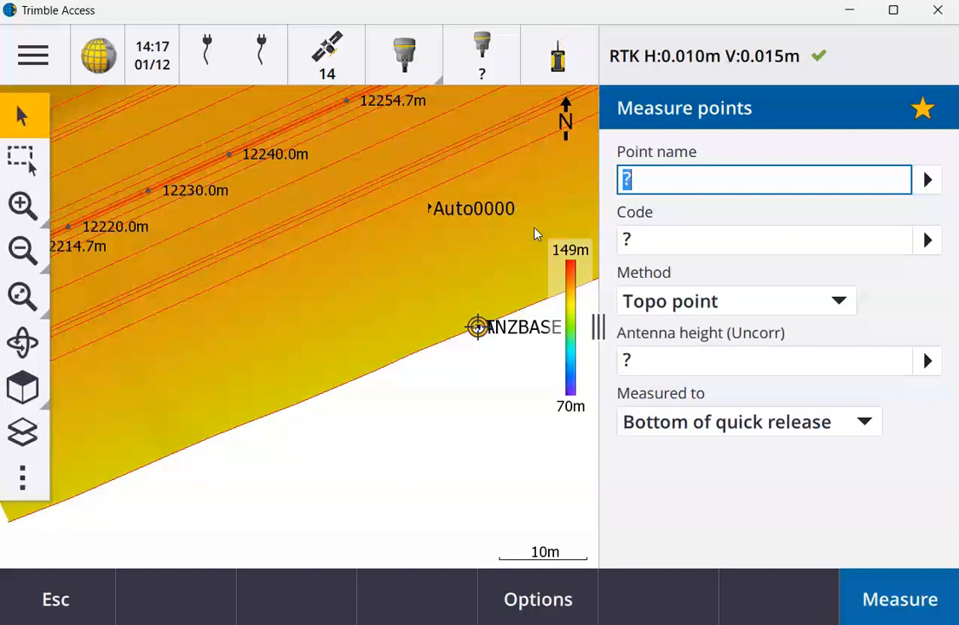
Name the point to measure 10 and give it the code SL.
{"action": "left_click", "coordinate": [500, 252]}
{"action": "type", "text": "10"}
{"action": "key", "text": "Tab"}
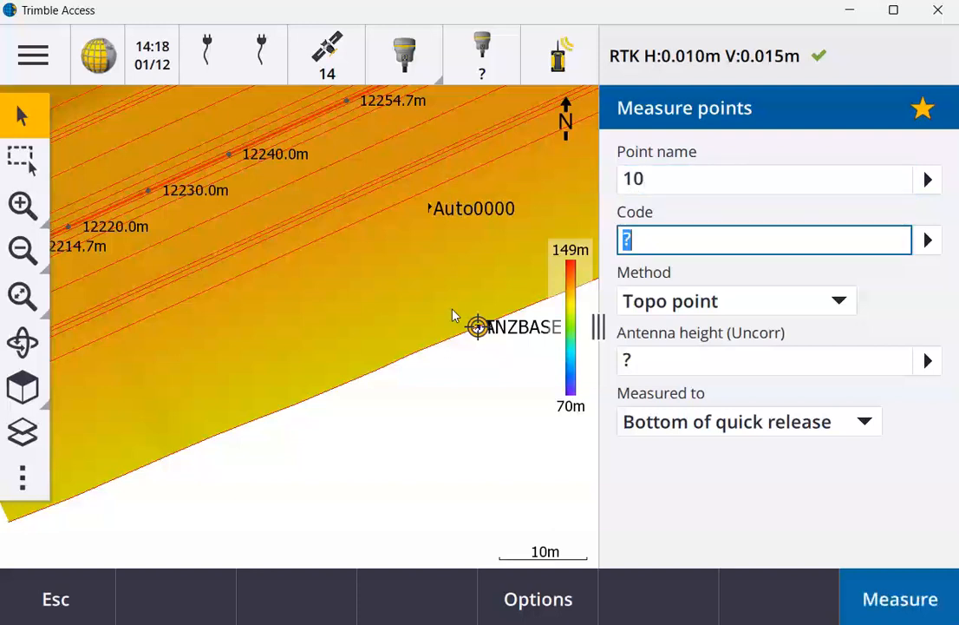
{"action": "type", "text": "SL"}
{"action": "key", "text": "Tab"}
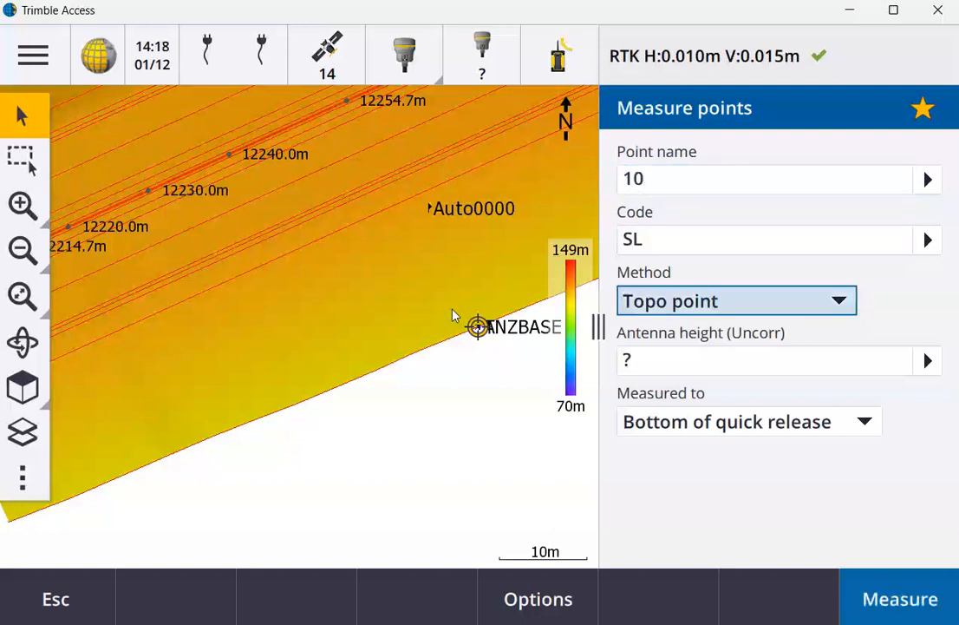
Set the measurement method to Rapid point and the antenna height to 2 m.
{"action": "left_click", "coordinate": [687, 301]}
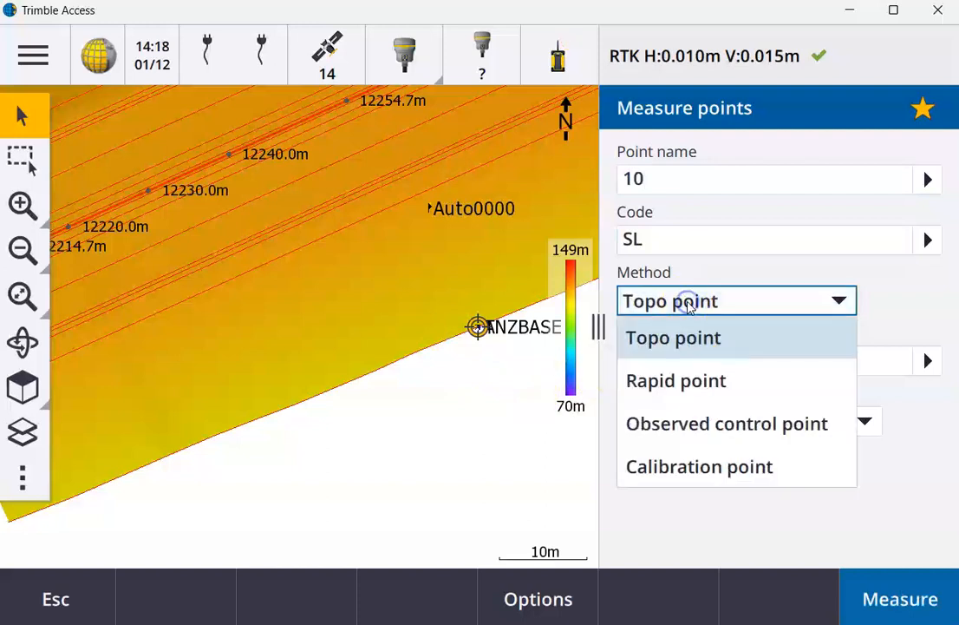
{"action": "left_click", "coordinate": [727, 394]}
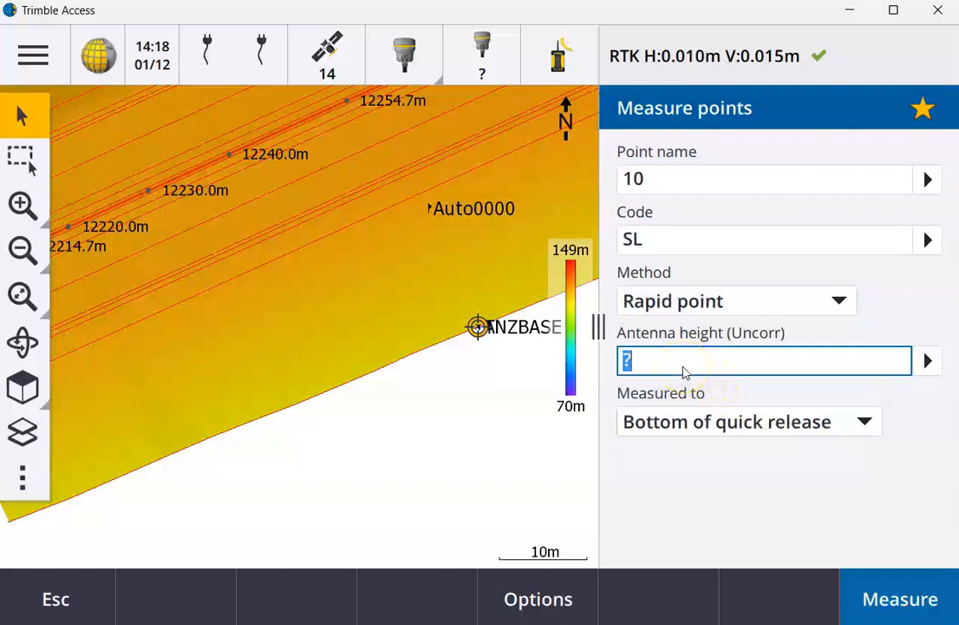
{"action": "type", "text": "2"}
{"action": "key", "text": "Return"}
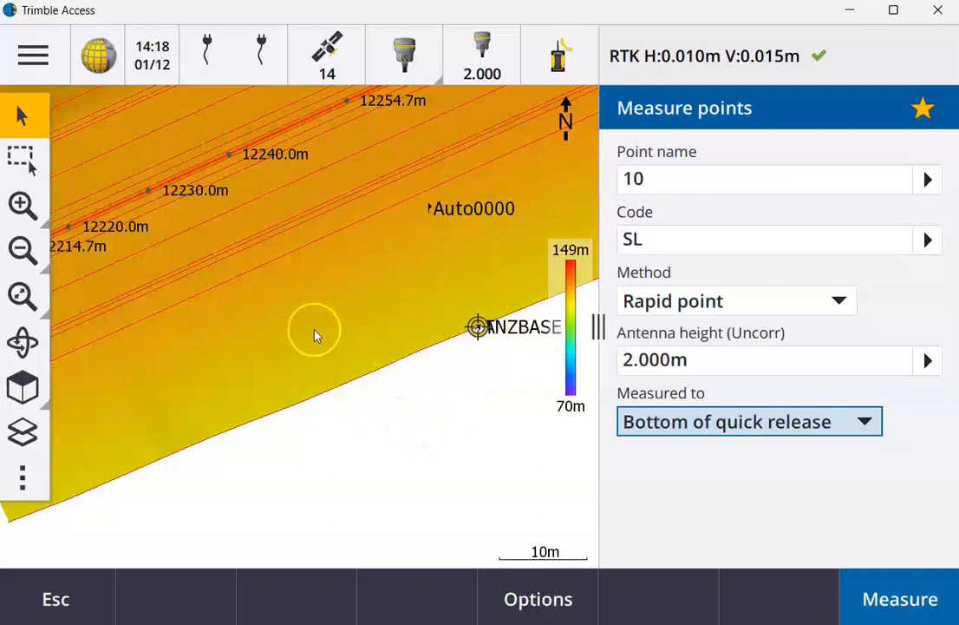
Move the emulated rover to a map location southwest of the base point, just outside the surface edge.
{"action": "right_click", "coordinate": [315, 454]}
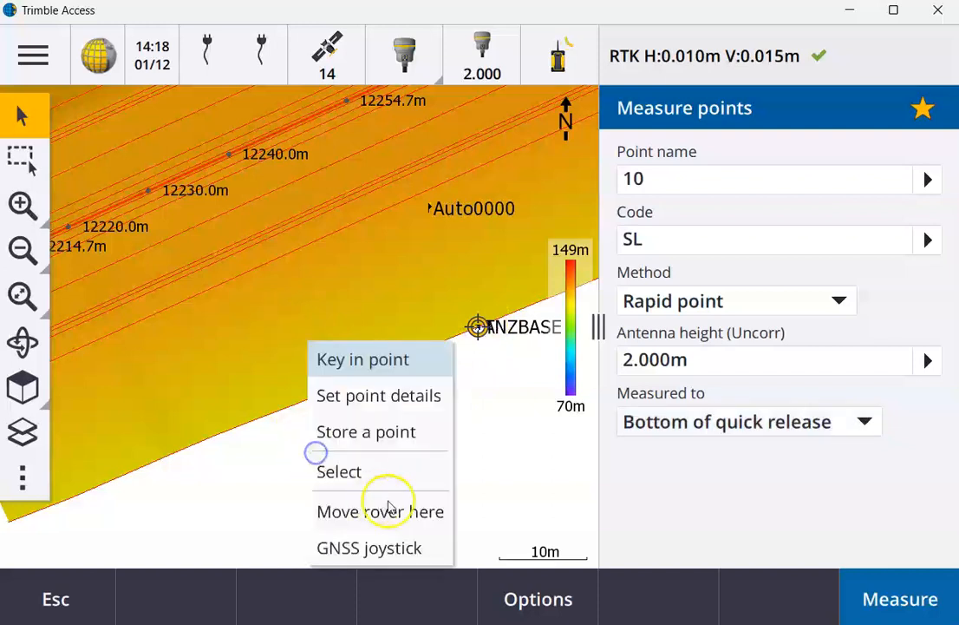
{"action": "left_click", "coordinate": [421, 513]}
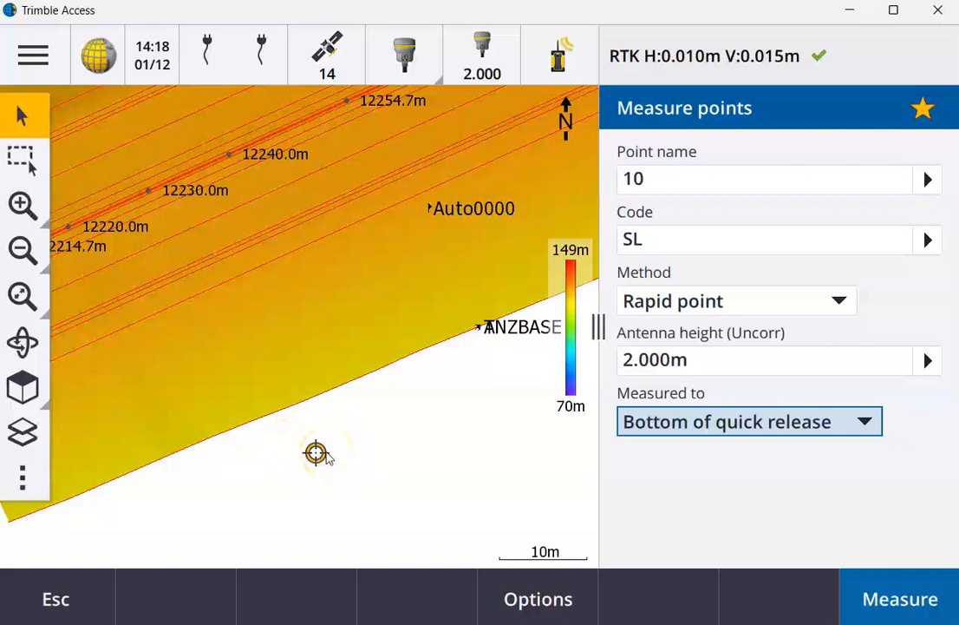
Measure points 10 and 11 with code SL, moving the rover northeast just outside the surface edge between the two measurements.
{"action": "left_click", "coordinate": [893, 598]}
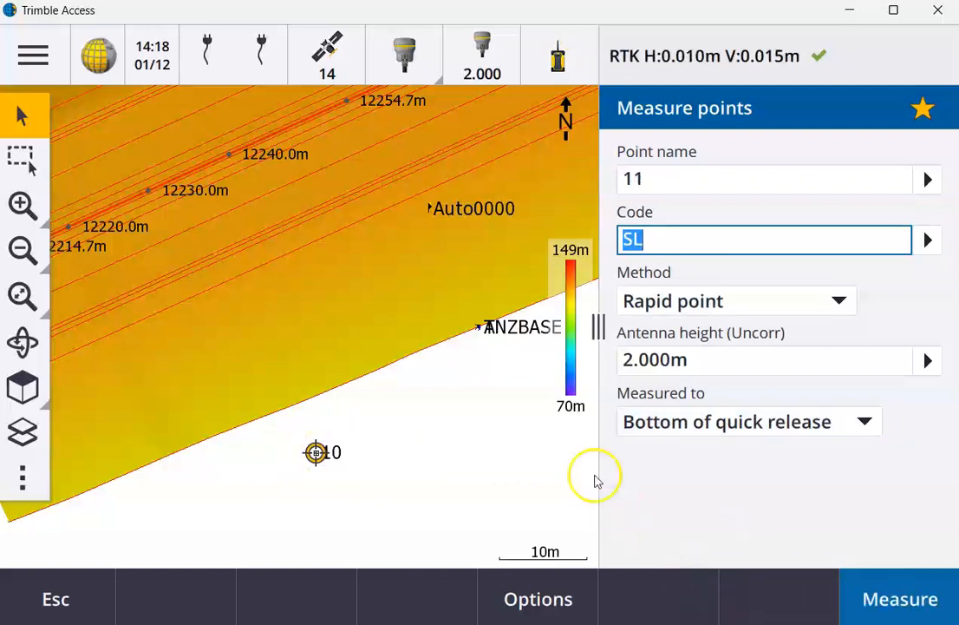
{"action": "right_click", "coordinate": [411, 397]}
{"action": "left_click", "coordinate": [466, 456]}
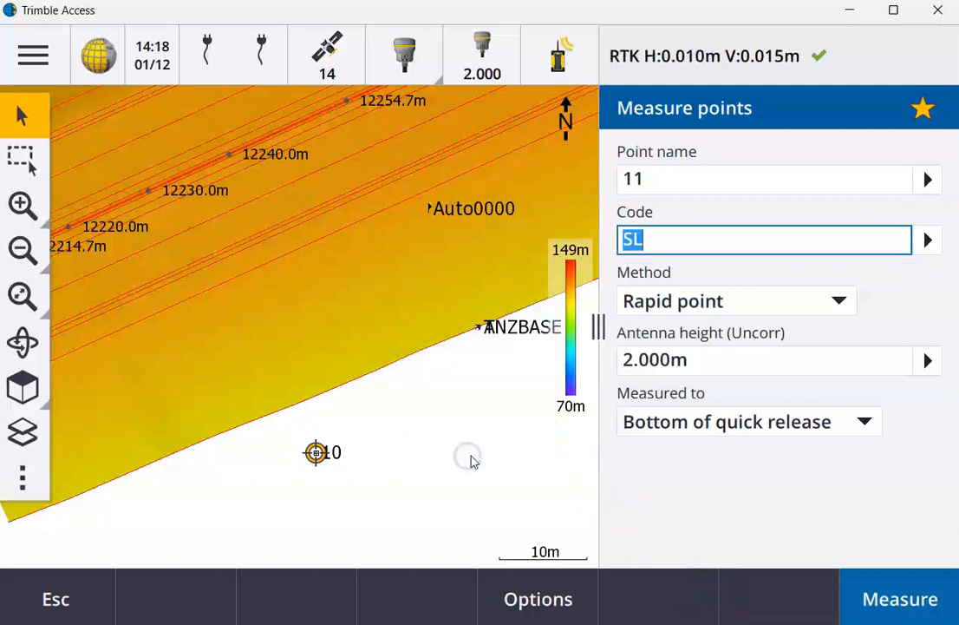
{"action": "left_click", "coordinate": [907, 594]}
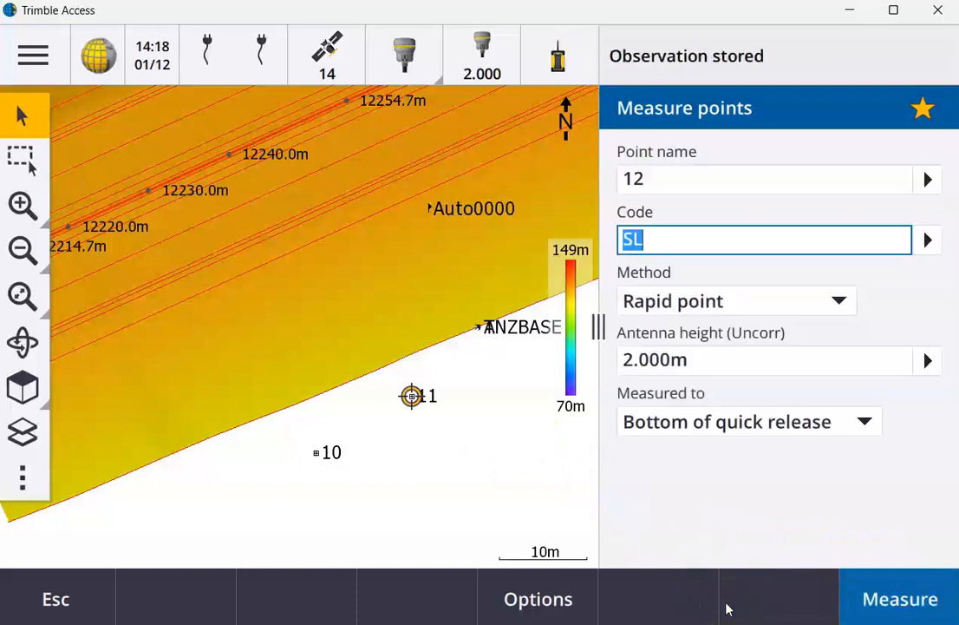
Use the GNSS joystick to nudge the rover north from point 11 across the surface edge, ending northwest of the base point.
{"action": "right_click", "coordinate": [494, 373]}
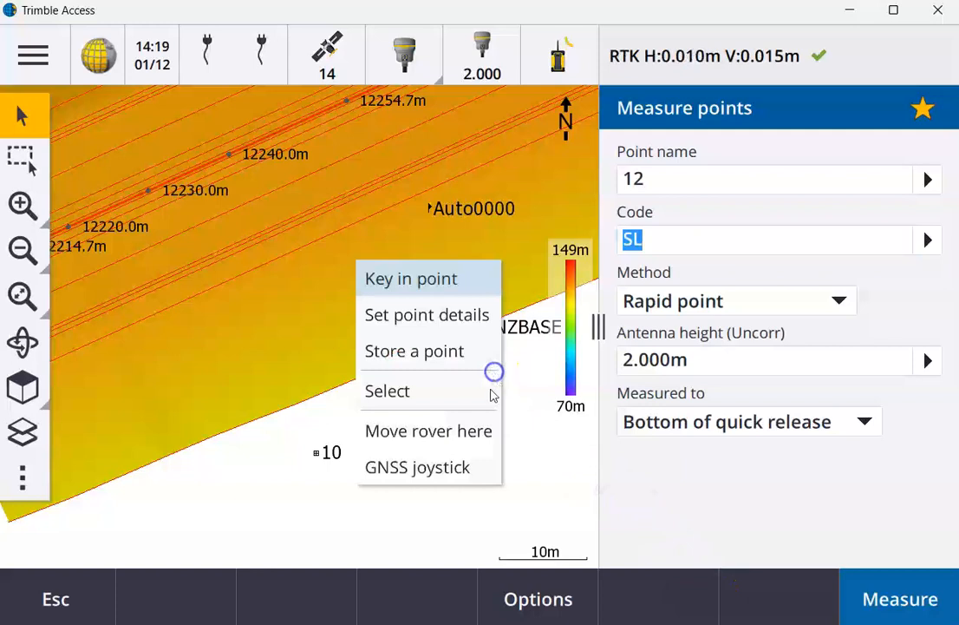
{"action": "left_click", "coordinate": [457, 467]}
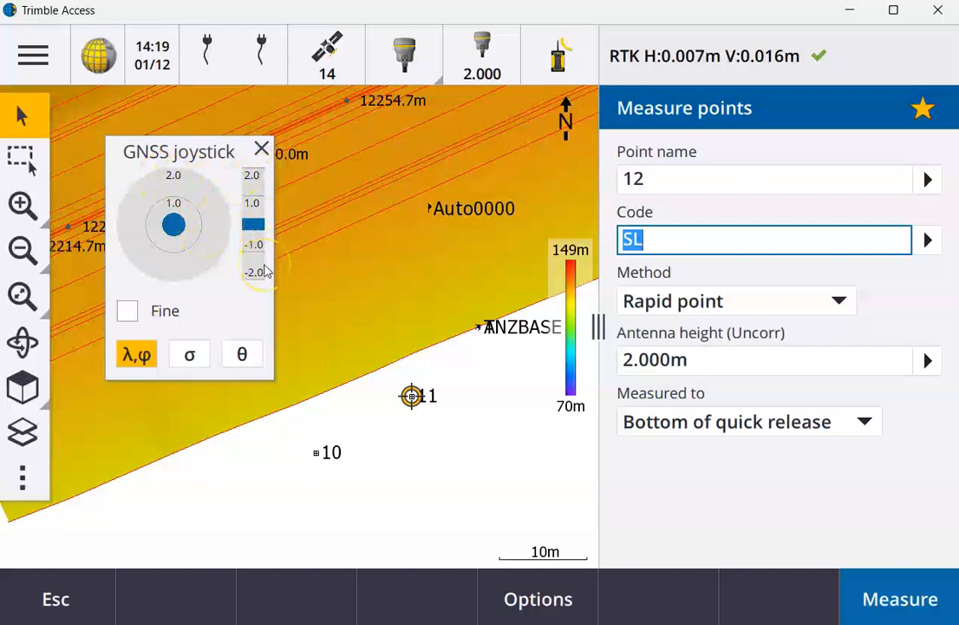
{"action": "left_click", "coordinate": [174, 177]}
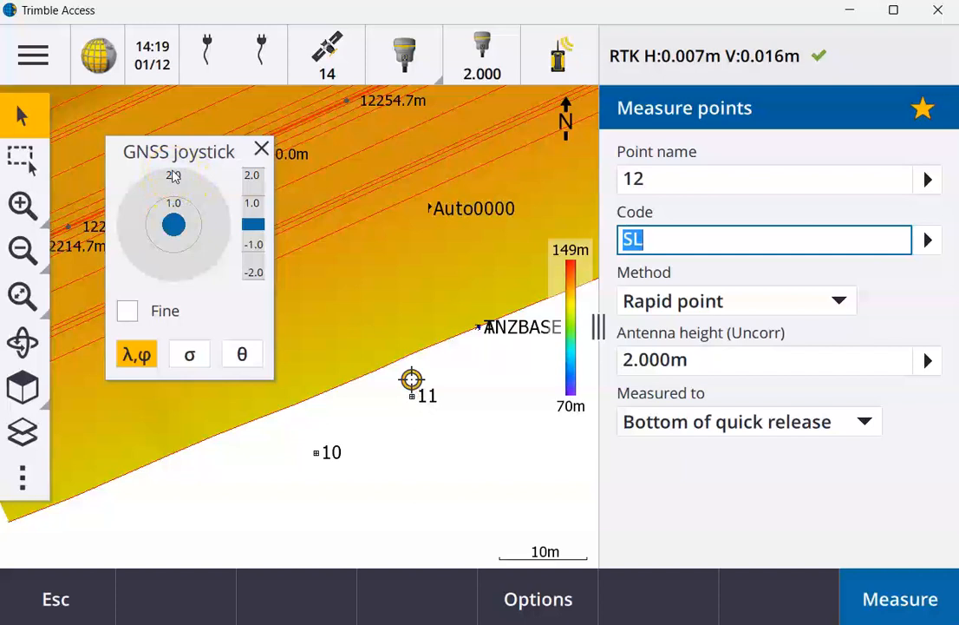
{"action": "left_click", "coordinate": [231, 230]}
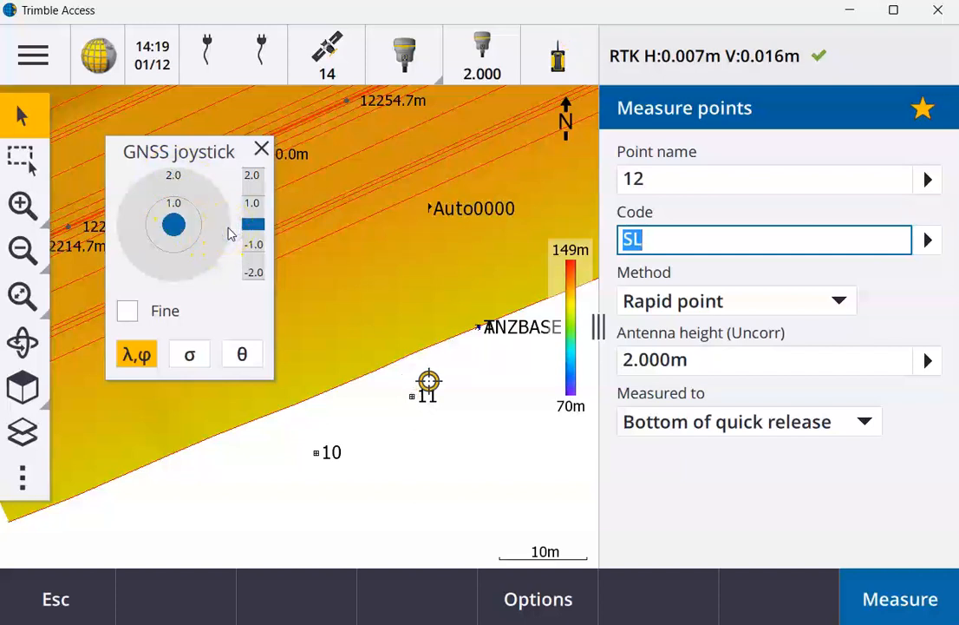
{"action": "left_click", "coordinate": [173, 257]}
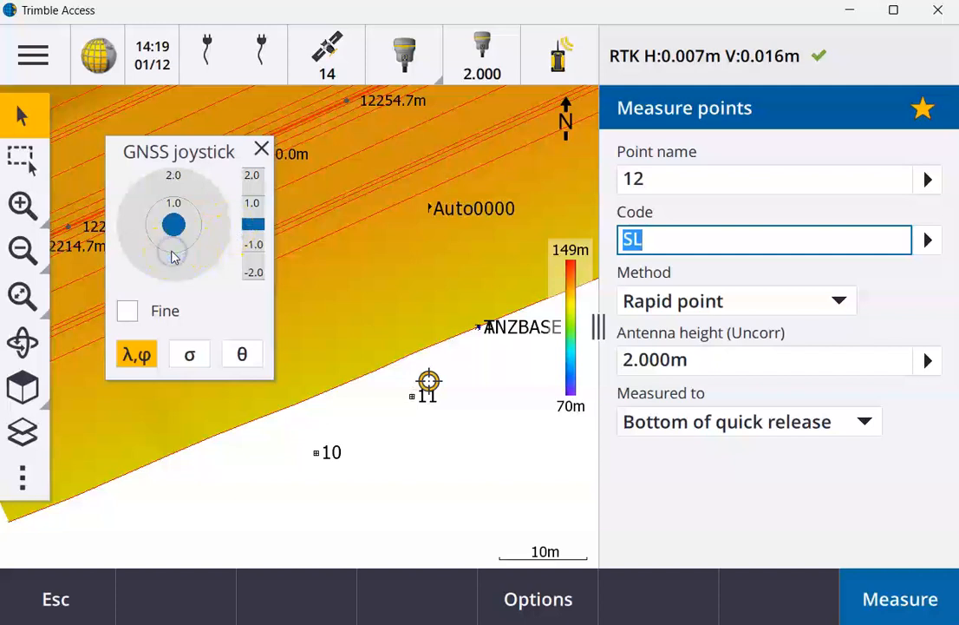
{"action": "left_click", "coordinate": [199, 186]}
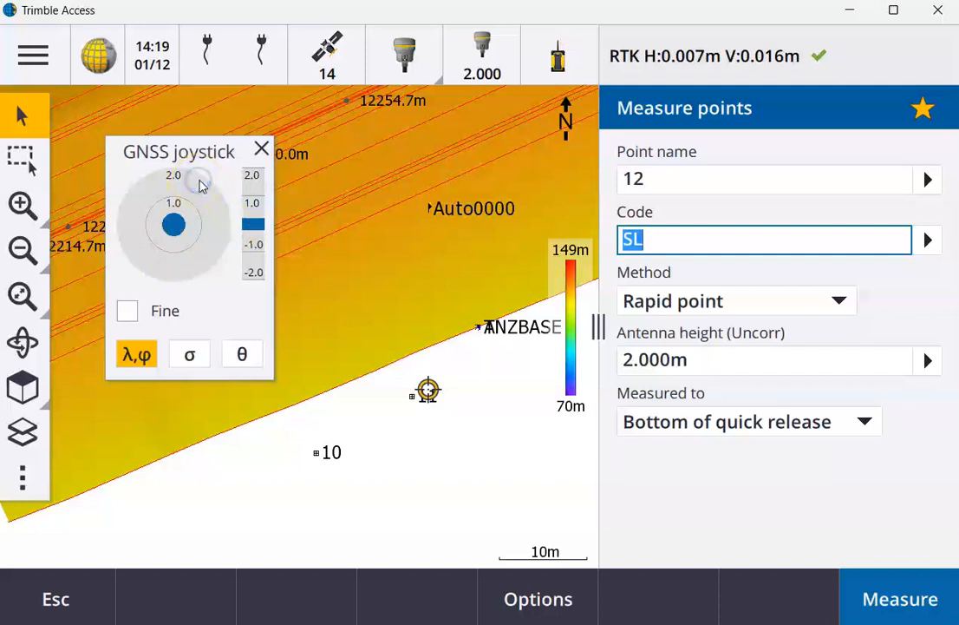
{"action": "left_click", "coordinate": [199, 184]}
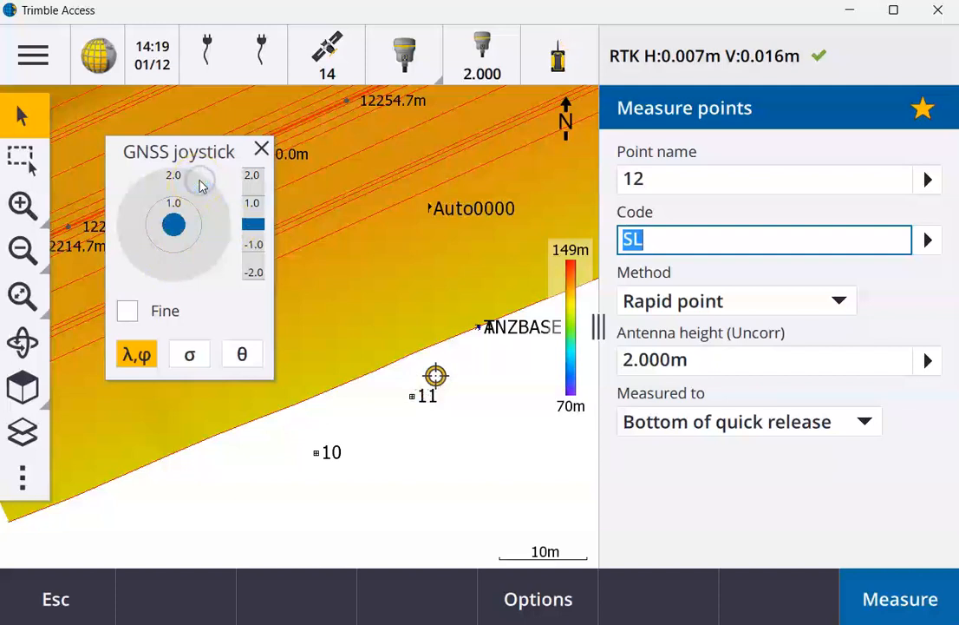
{"action": "left_click", "coordinate": [199, 181]}
{"action": "left_click", "coordinate": [144, 184]}
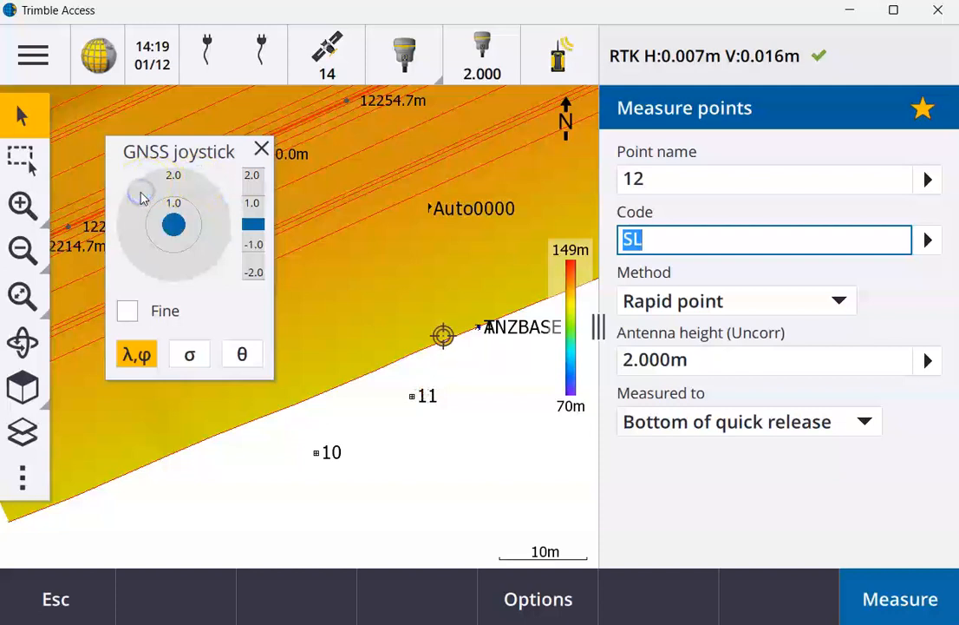
{"action": "left_click", "coordinate": [141, 196]}
{"action": "left_click", "coordinate": [140, 196]}
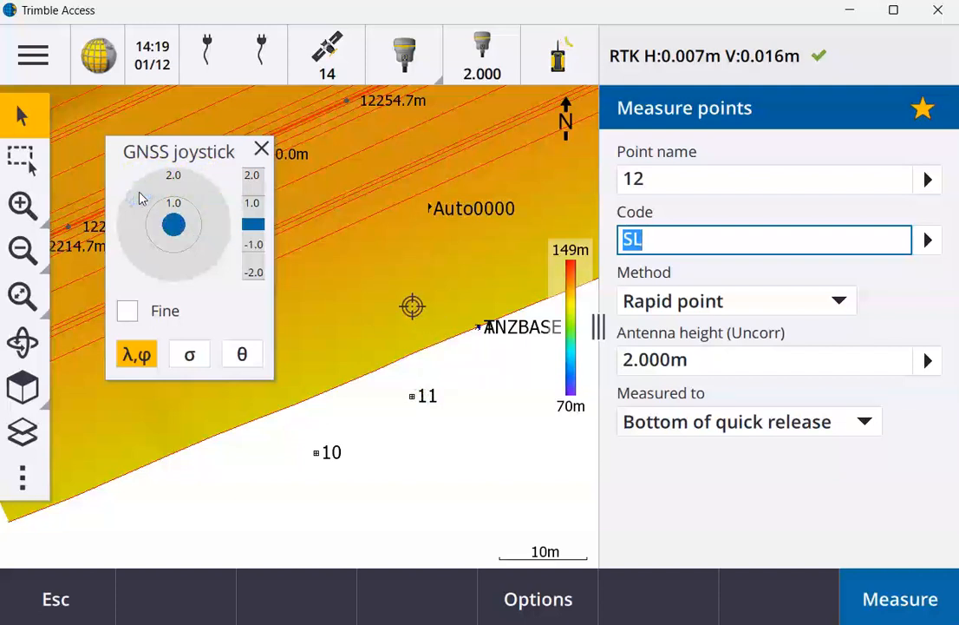
Measure point 12 at the rover position and close the point measurement form.
{"action": "left_click", "coordinate": [891, 608]}
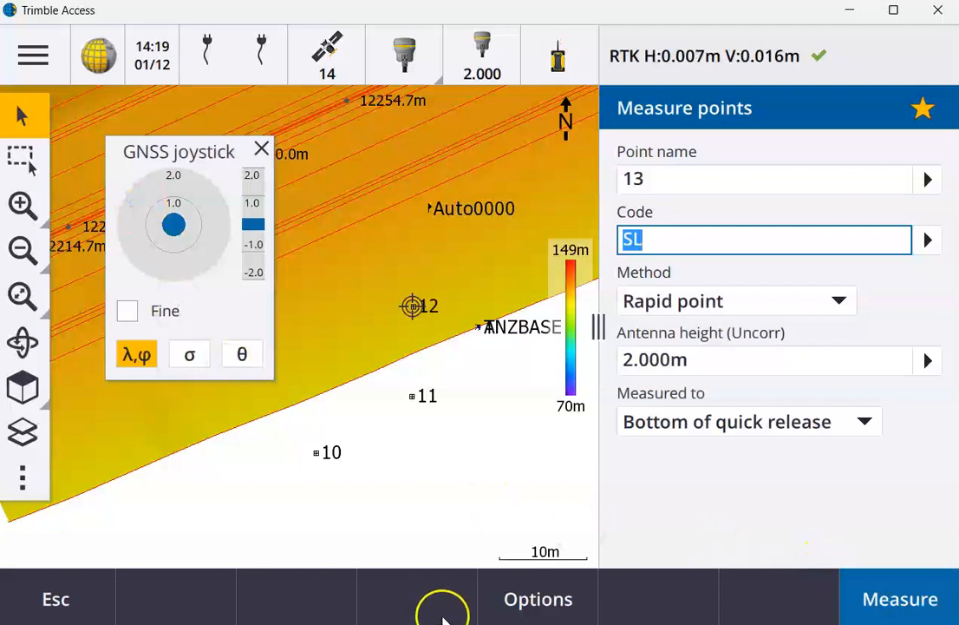
{"action": "left_click", "coordinate": [93, 600]}
{"action": "left_click", "coordinate": [119, 592]}
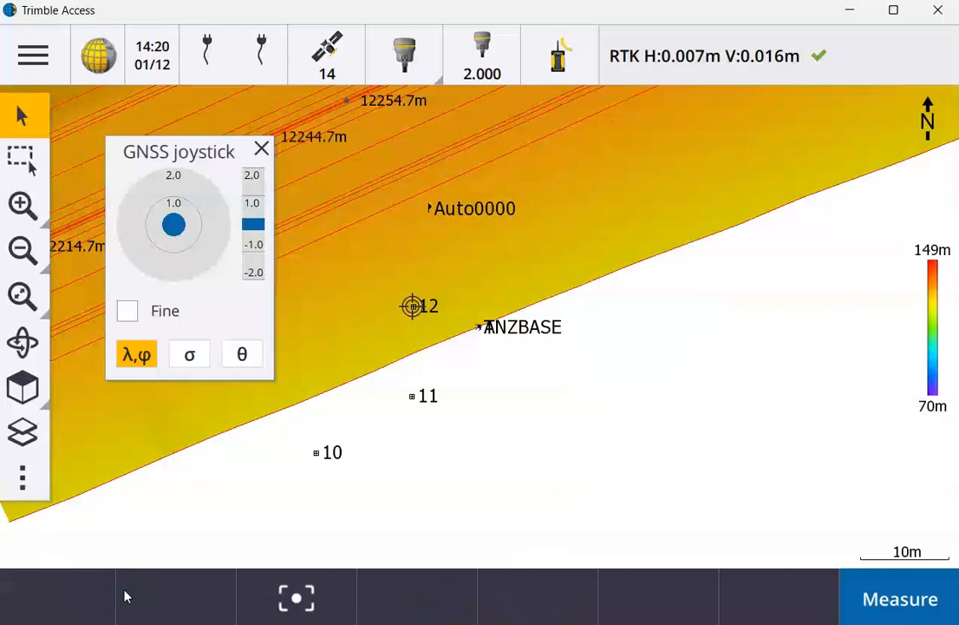
Switch from General Survey to the Roads application.
{"action": "left_click", "coordinate": [97, 52]}
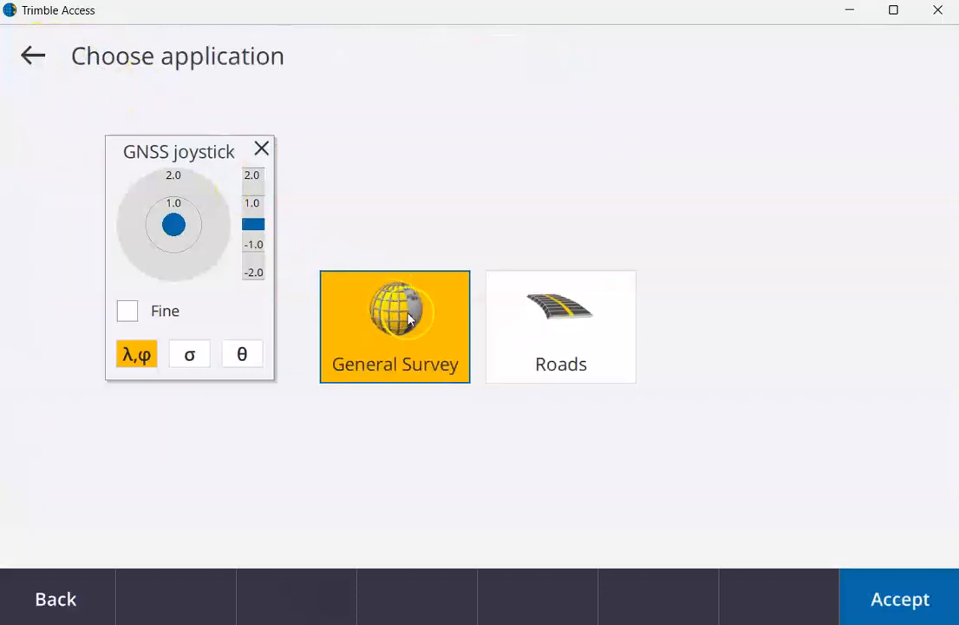
{"action": "left_click", "coordinate": [544, 331]}
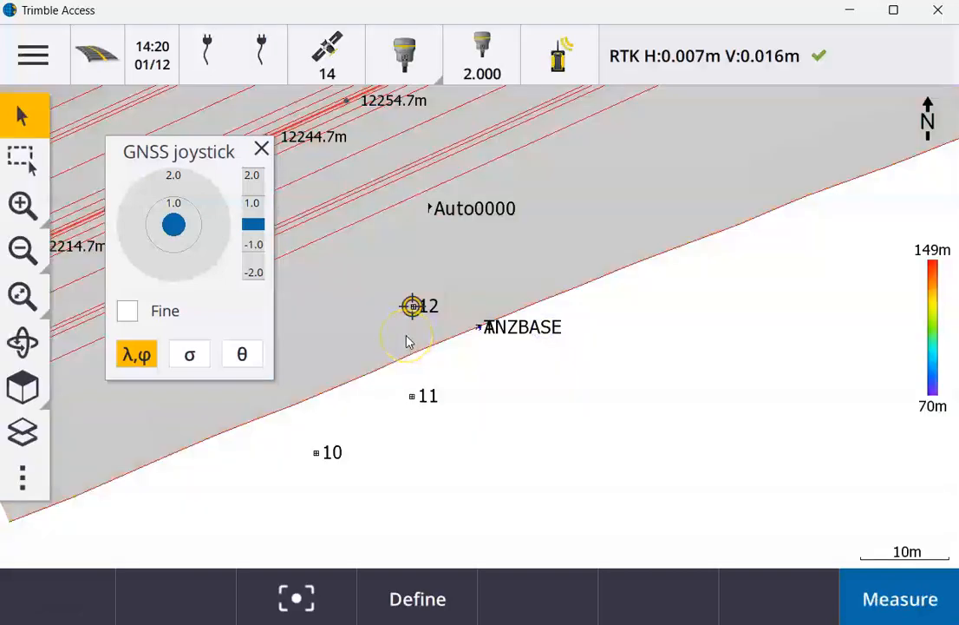
{"action": "left_click", "coordinate": [343, 331]}
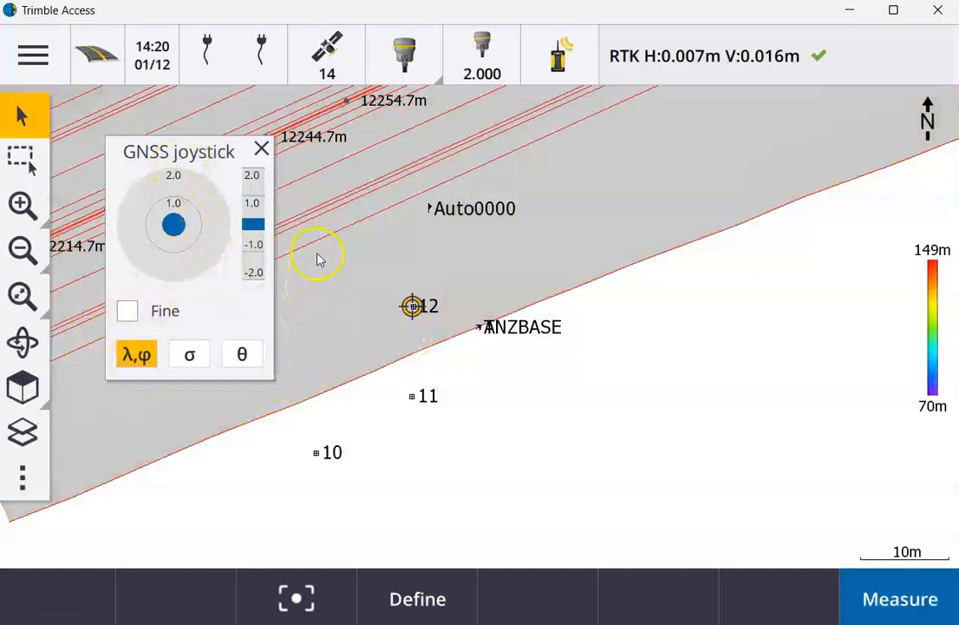
Move the GNSS joystick off the road alignment and select the road M_WPRO_ML01_Mainline_01 in the map.
{"action": "left_click_drag", "start_coordinate": [180, 158], "coordinate": [278, 195]}
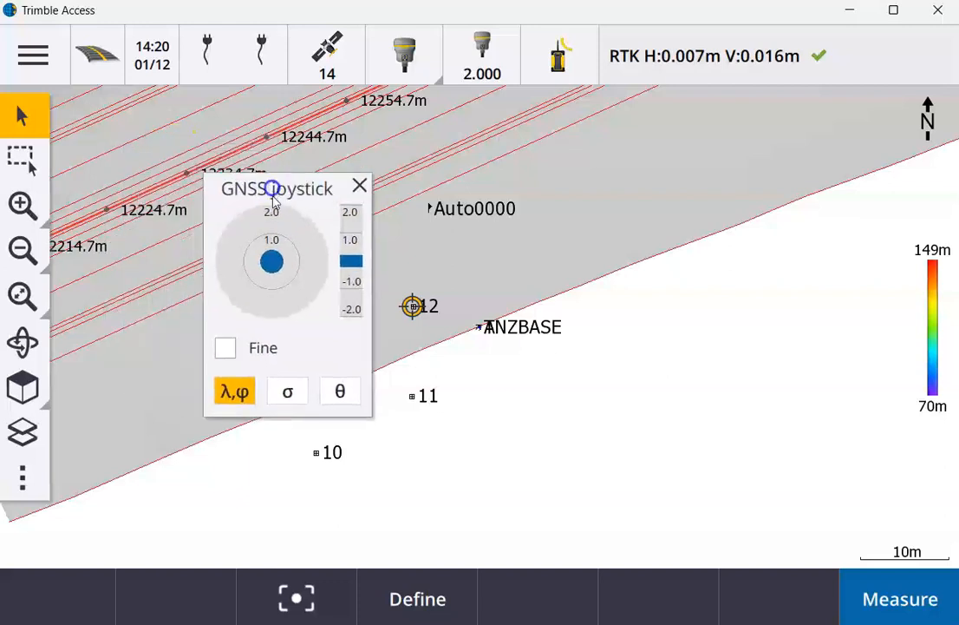
{"action": "left_click", "coordinate": [159, 191]}
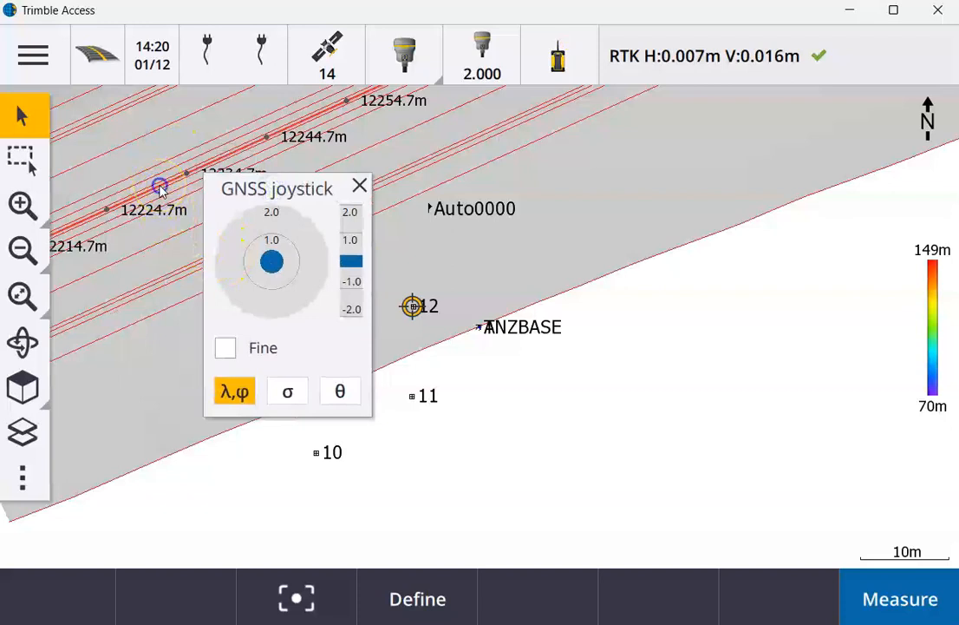
{"action": "left_click", "coordinate": [718, 189]}
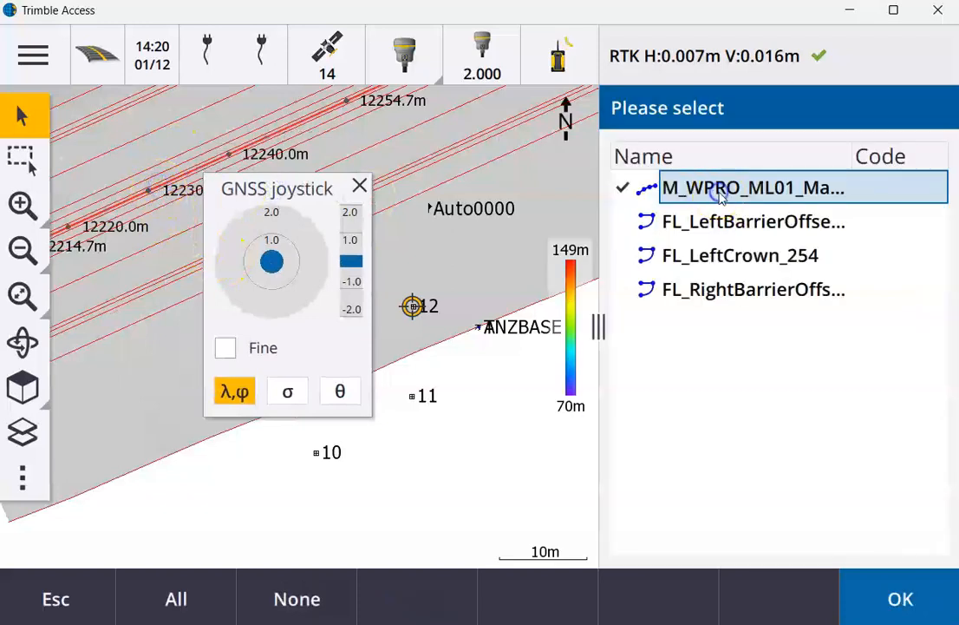
{"action": "left_click", "coordinate": [918, 609]}
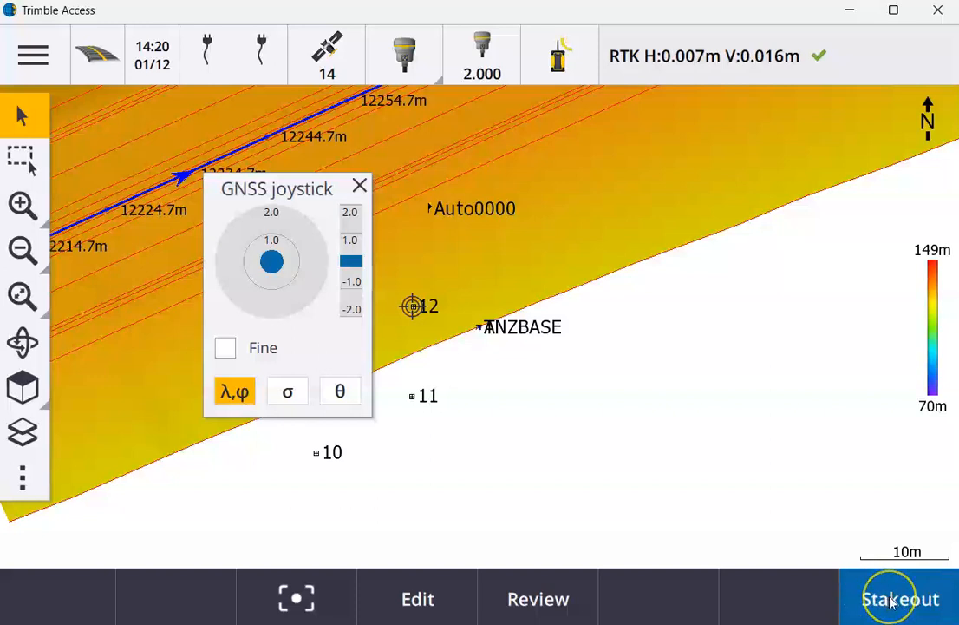
Start staking out to the road with a 2 m antenna height and 10 m station intervals for lines, arcs and transitions.
{"action": "left_click", "coordinate": [859, 611]}
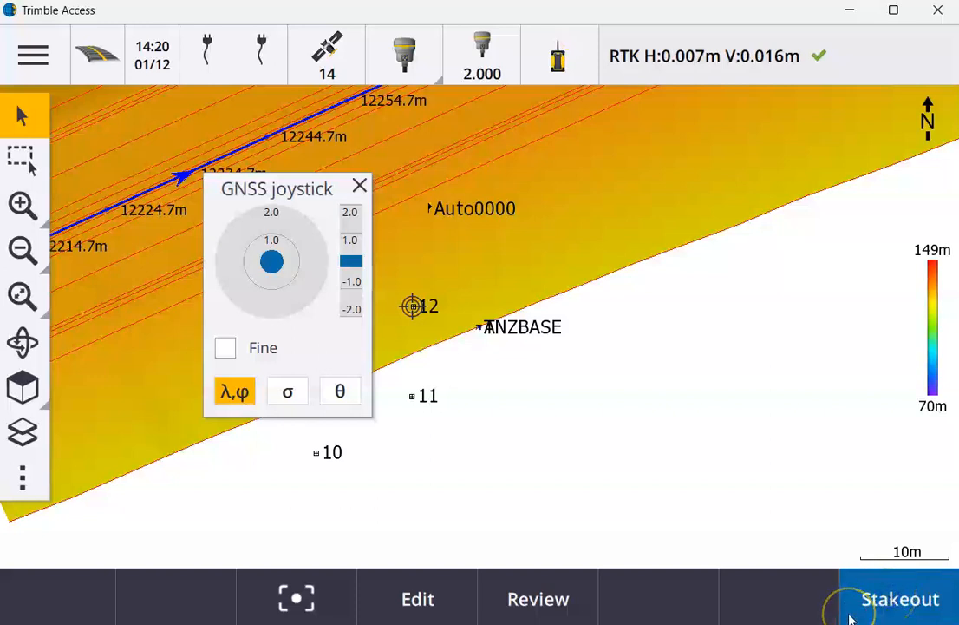
{"action": "left_click", "coordinate": [880, 614]}
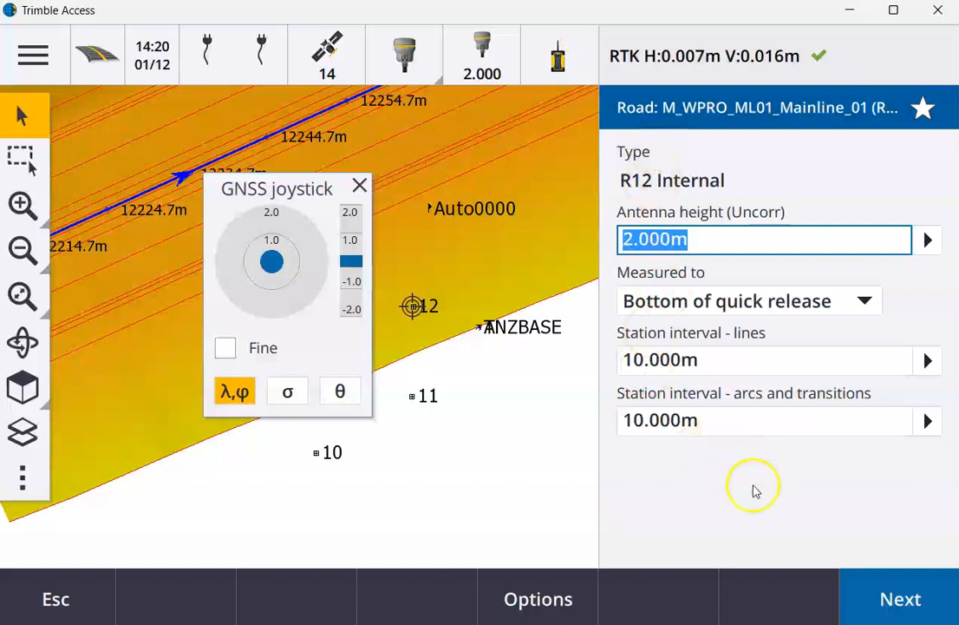
{"action": "left_click", "coordinate": [898, 596]}
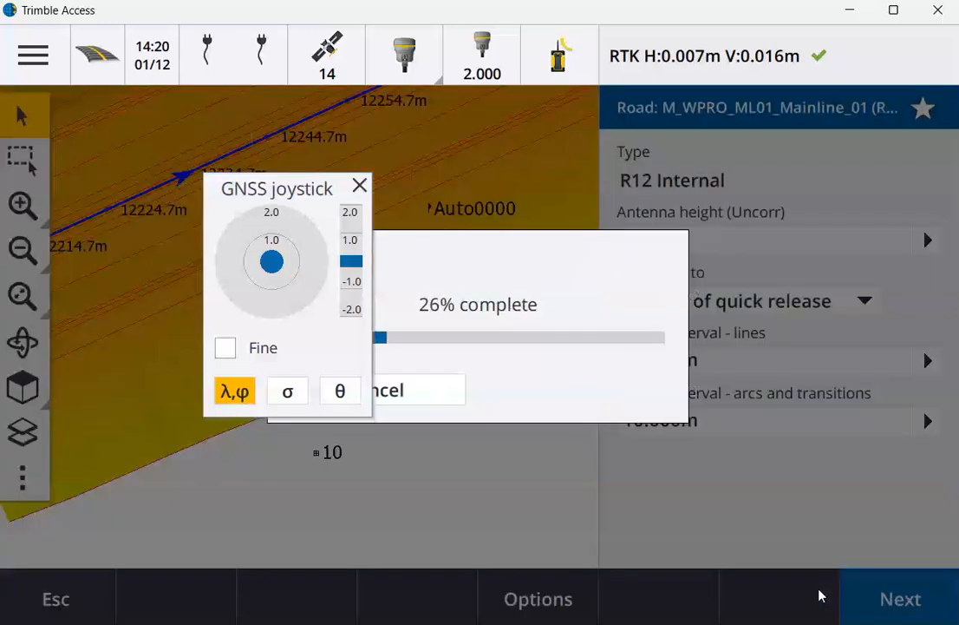
{"action": "left_click", "coordinate": [902, 603]}
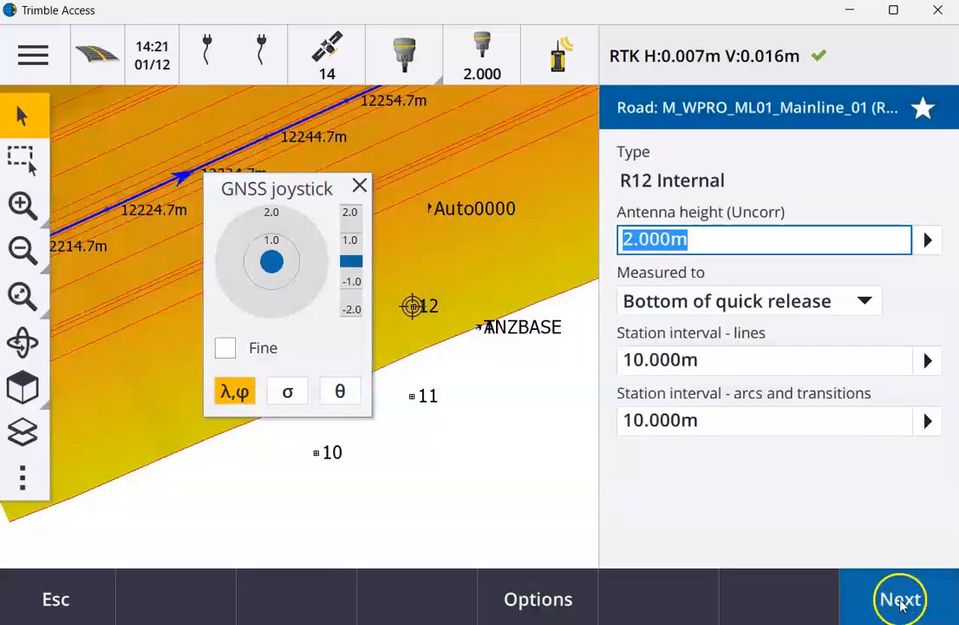
{"action": "left_click", "coordinate": [900, 604]}
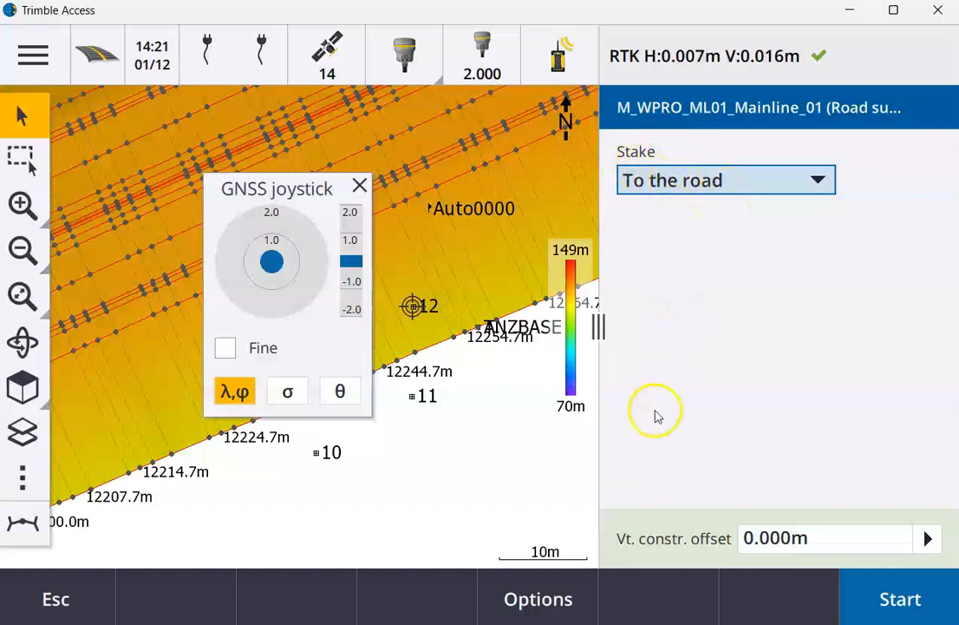
{"action": "left_click", "coordinate": [904, 600]}
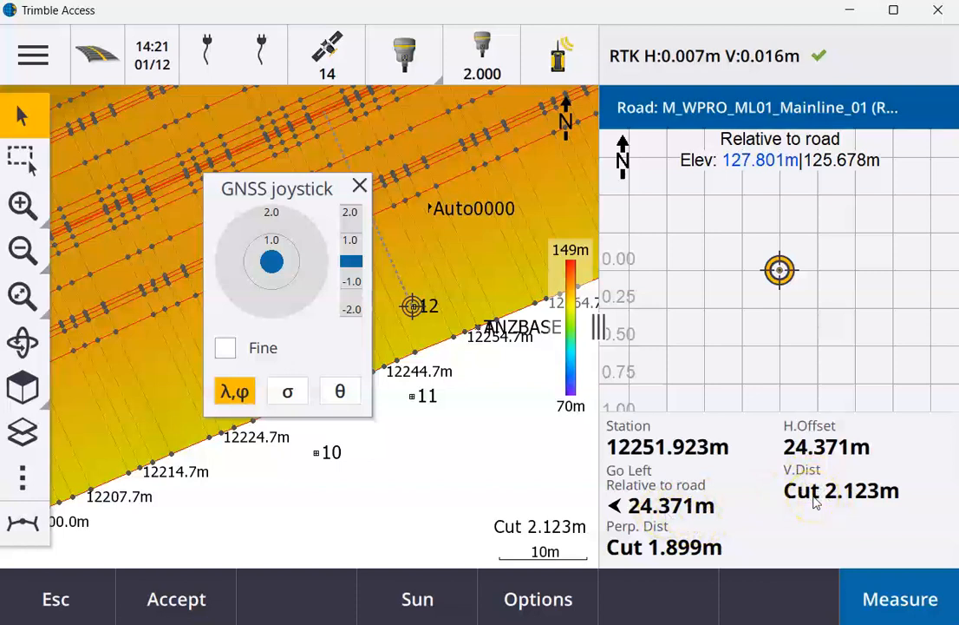
Show the road's cross section and adjust the rover's height with the GNSS joystick to an elevation of about 126.01 m.
{"action": "left_click", "coordinate": [26, 524]}
{"action": "left_click_drag", "start_coordinate": [278, 189], "coordinate": [184, 116]}
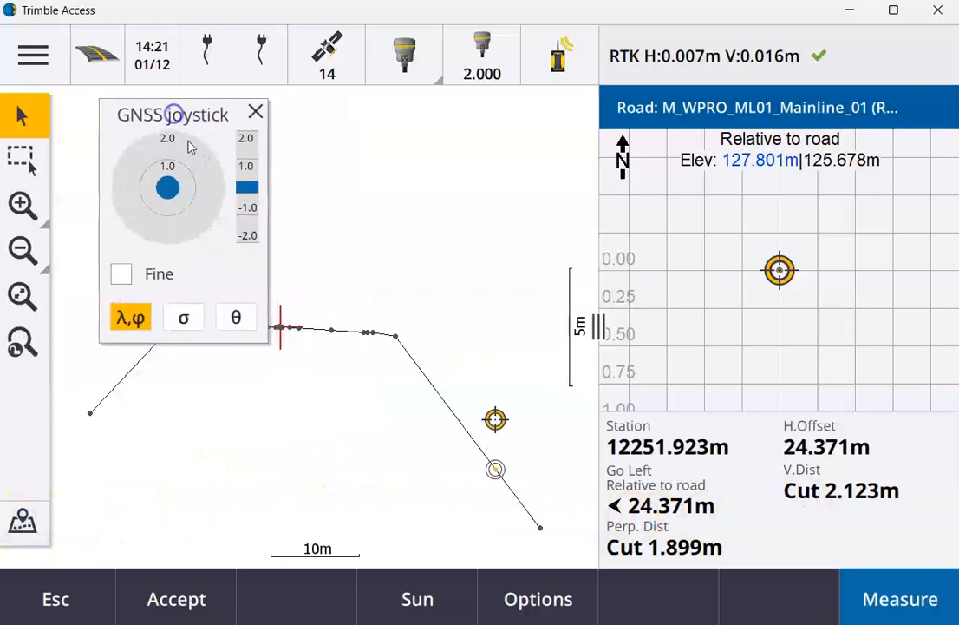
{"action": "left_click", "coordinate": [250, 210]}
{"action": "left_click", "coordinate": [246, 240]}
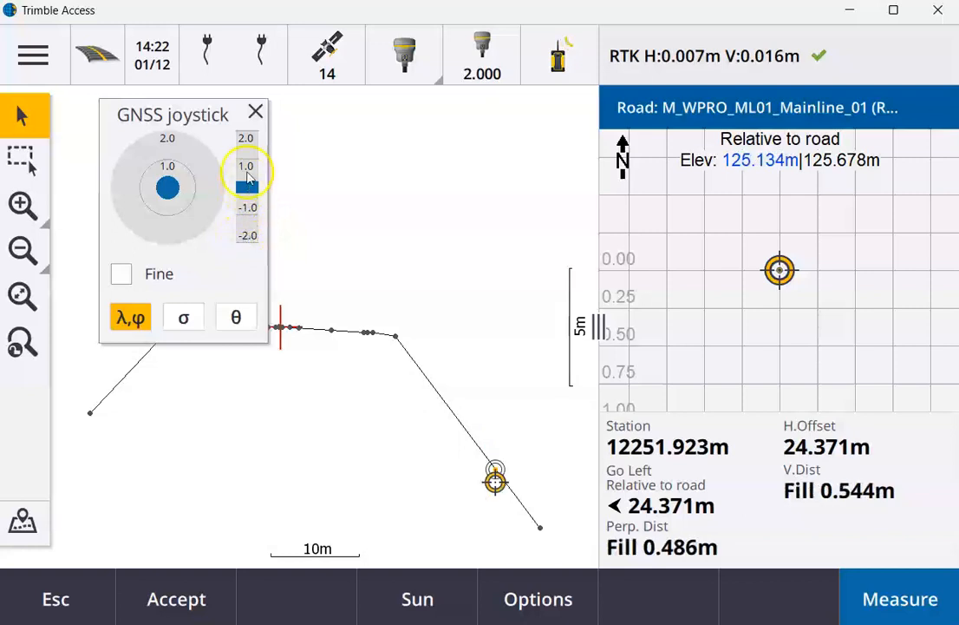
{"action": "left_click", "coordinate": [249, 163]}
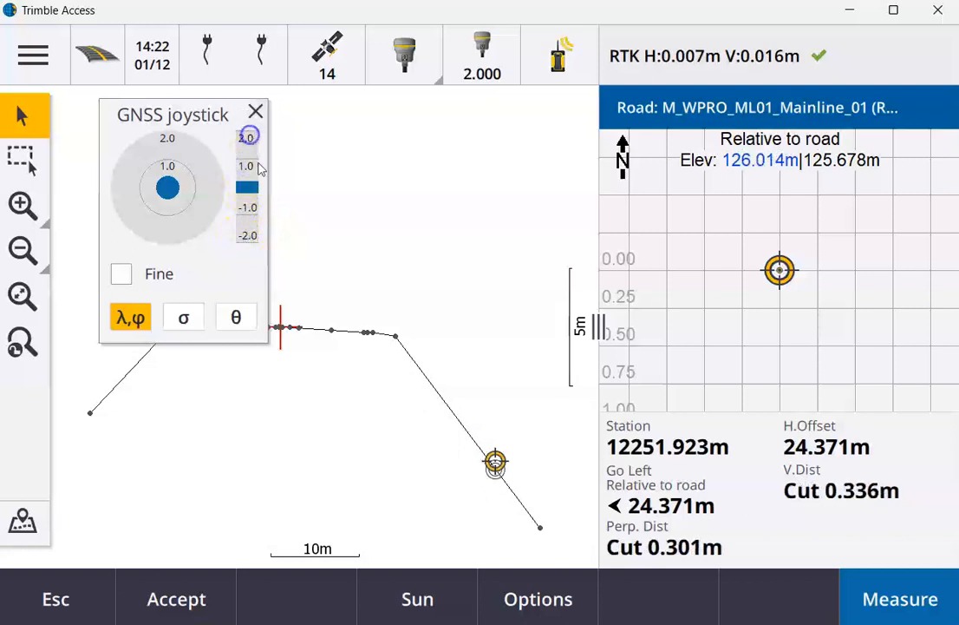
Move the rover horizontally with the GNSS joystick to about station 12252.3 m and a 19.9 m offset from the road.
{"action": "left_click", "coordinate": [144, 190]}
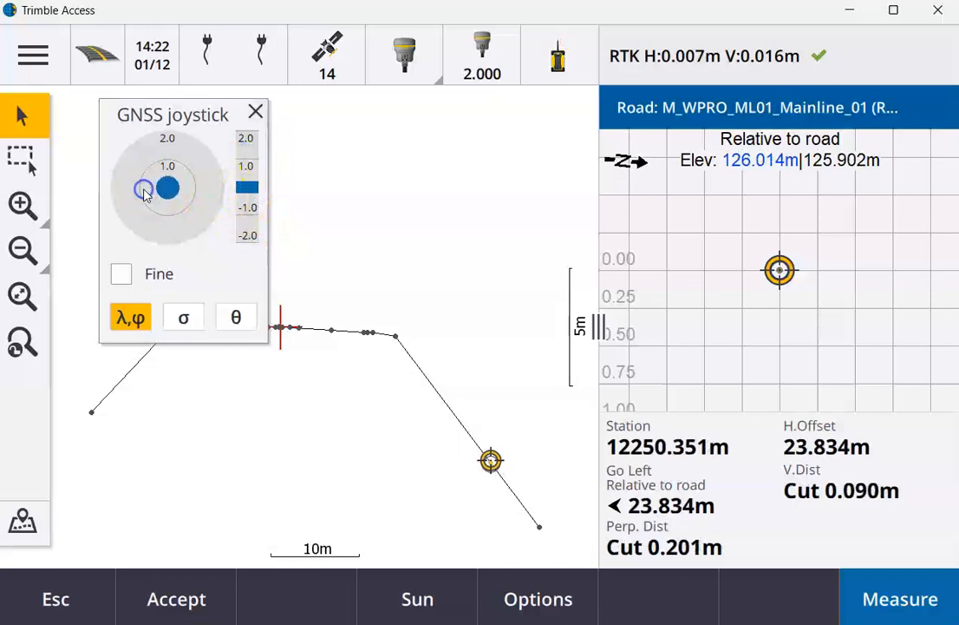
{"action": "left_click", "coordinate": [144, 145]}
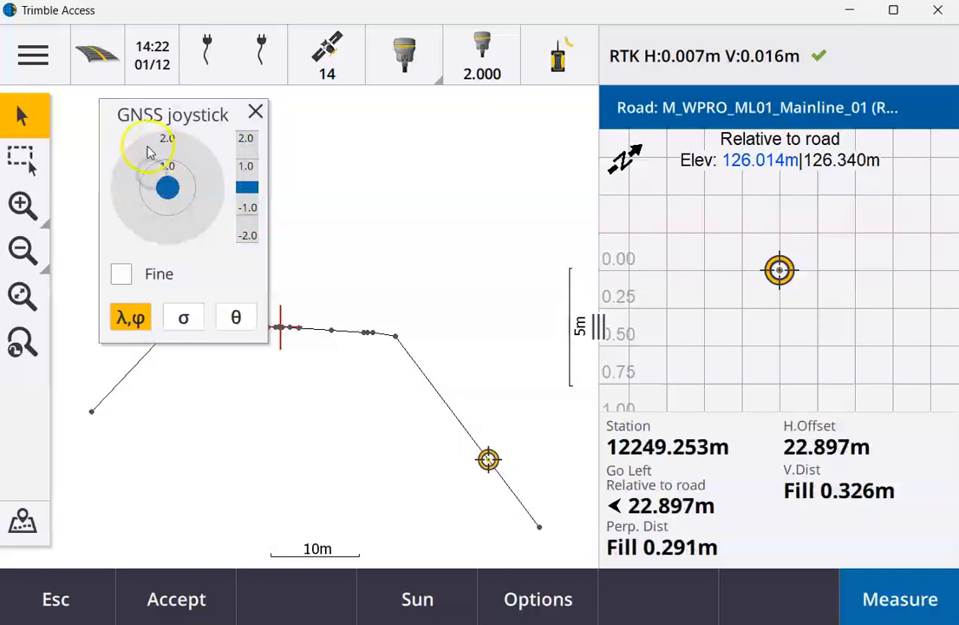
{"action": "left_click", "coordinate": [200, 159]}
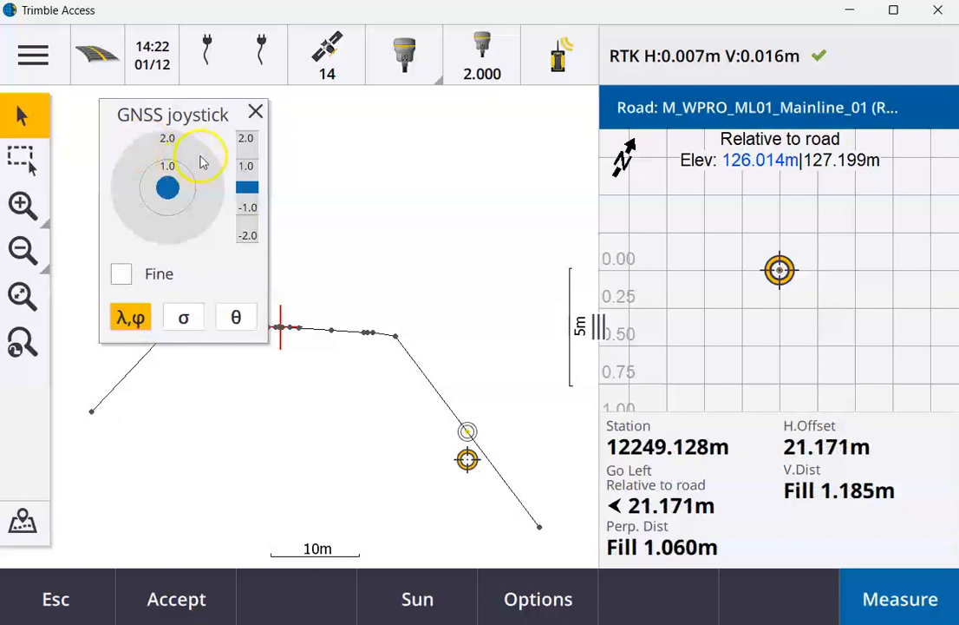
{"action": "left_click", "coordinate": [201, 154]}
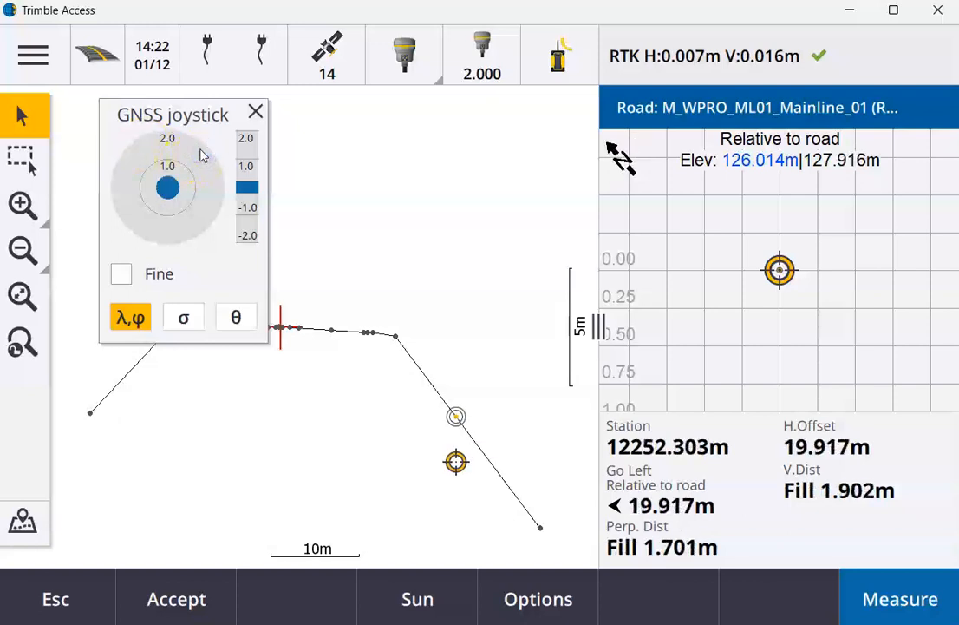
Raise the rover with the GNSS joystick to an elevation of about 128.9 m, above the road's side slope.
{"action": "left_click", "coordinate": [246, 140]}
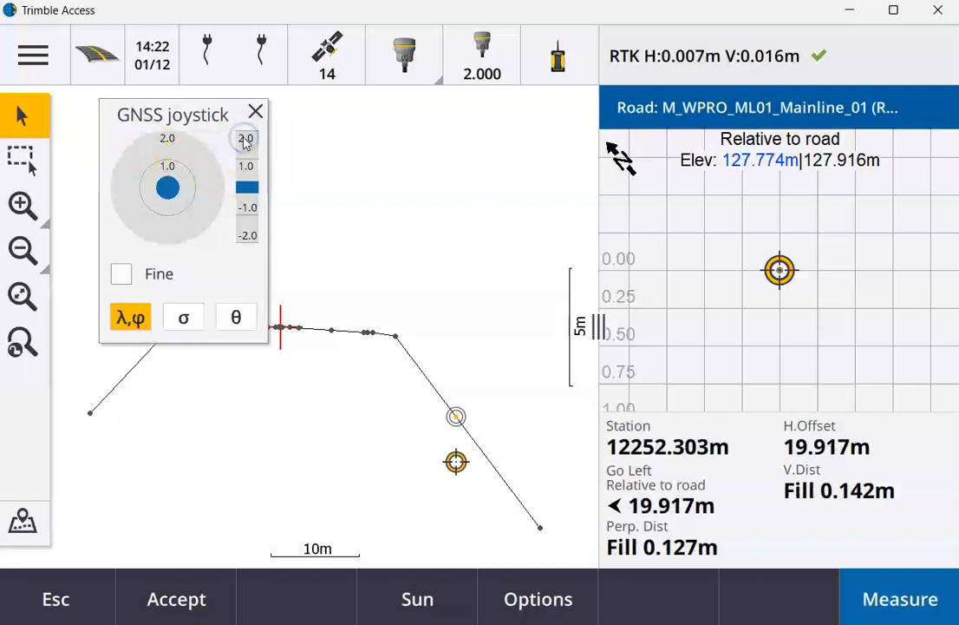
{"action": "left_click", "coordinate": [248, 173]}
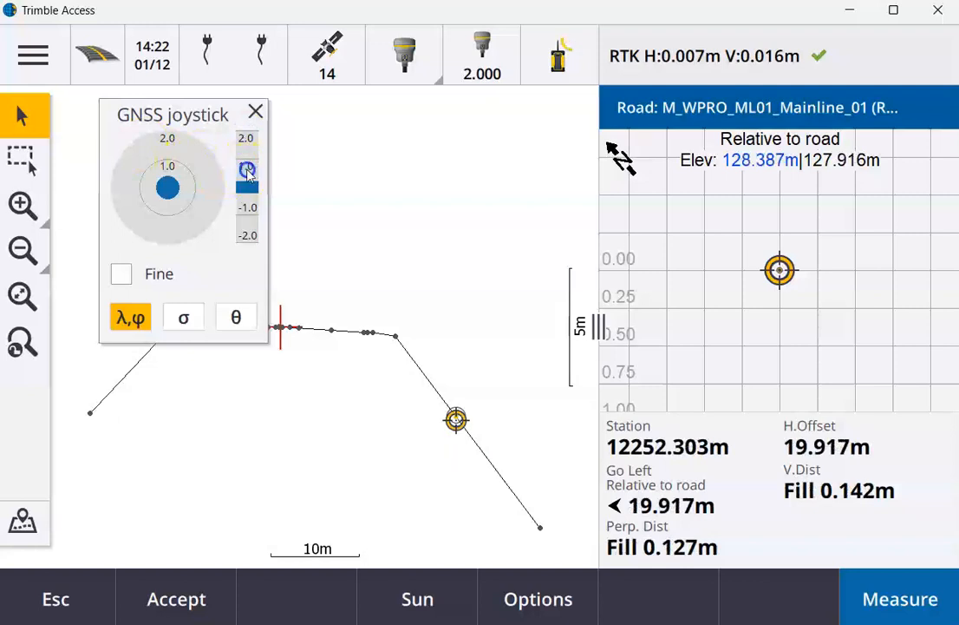
{"action": "left_click", "coordinate": [248, 234]}
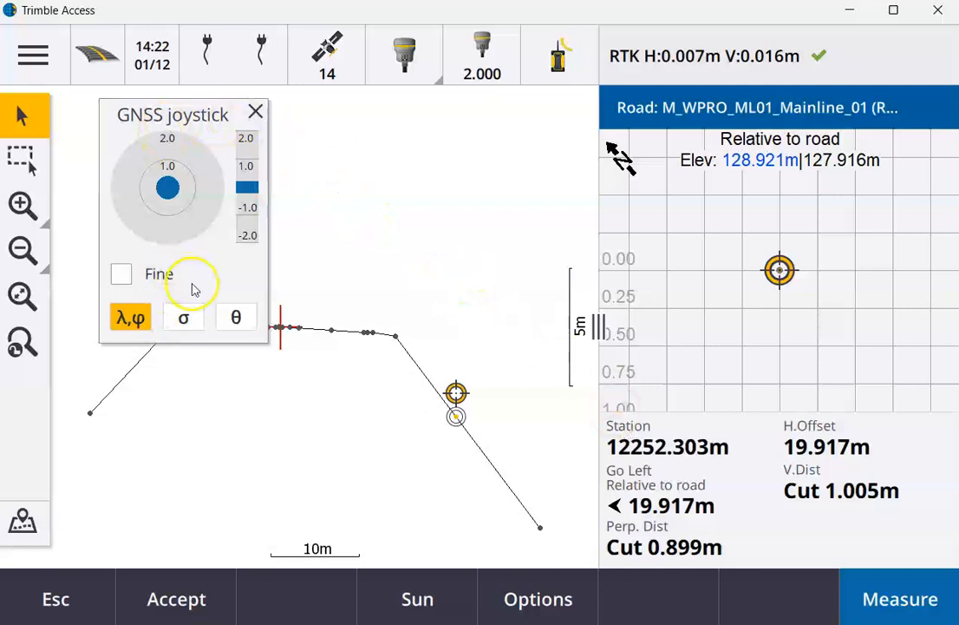
Close the GNSS joystick and reopen it from the cross section view.
{"action": "left_click", "coordinate": [255, 113]}
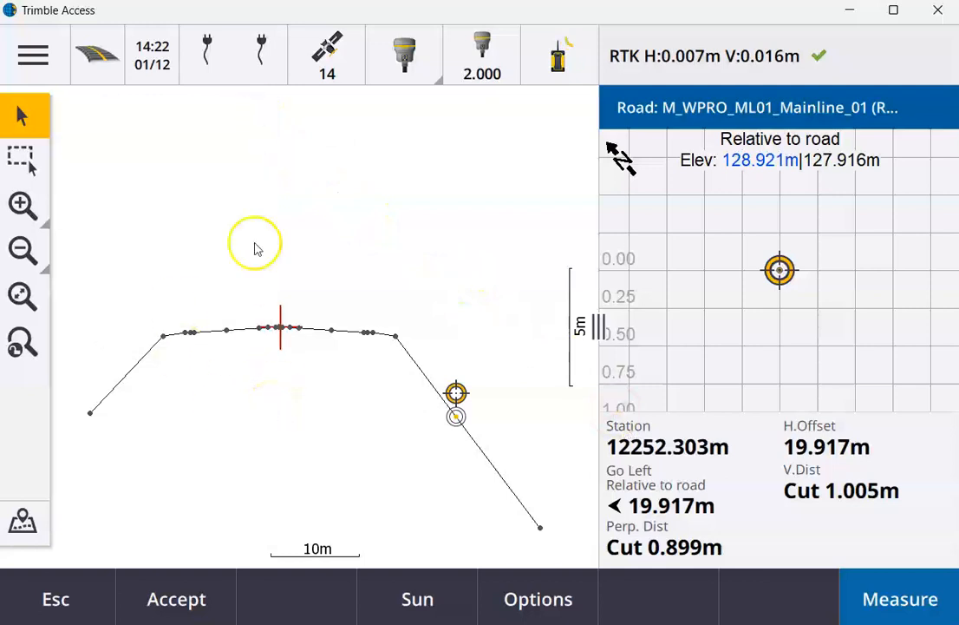
{"action": "left_click", "coordinate": [440, 178]}
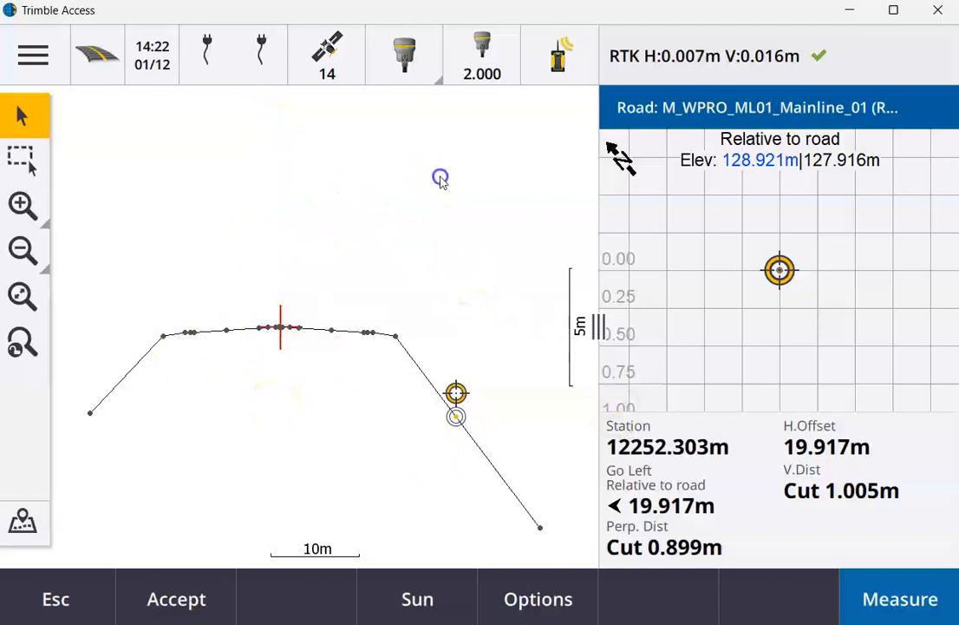
{"action": "left_click", "coordinate": [482, 180]}
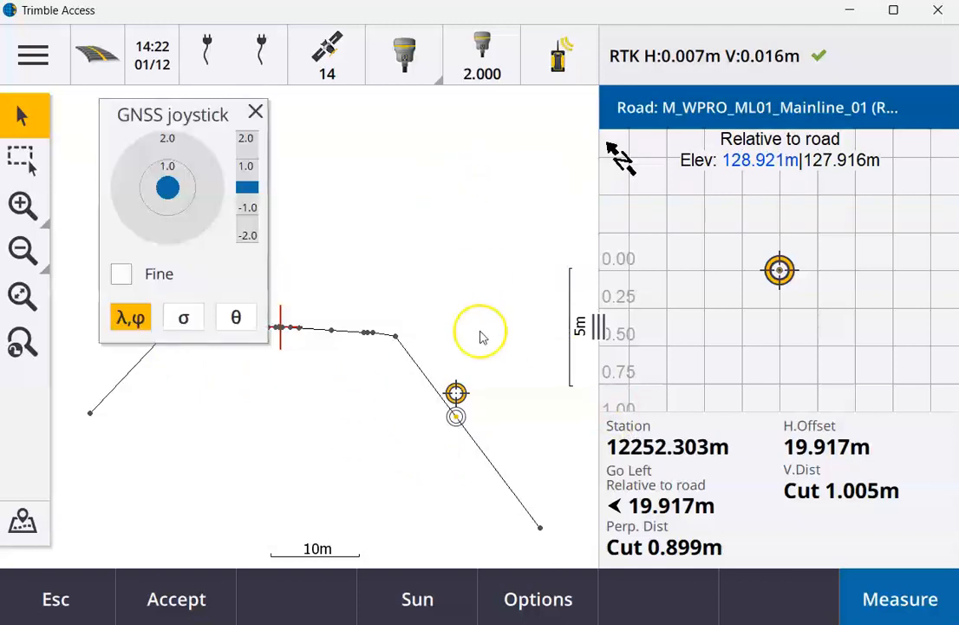